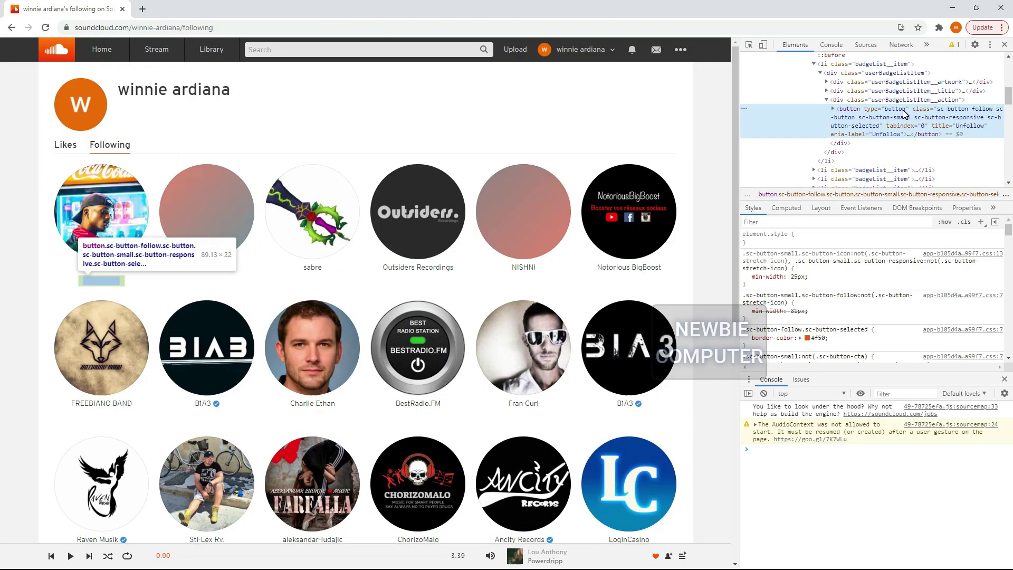
- Copy the Unfollow button's HTML from DevTools and paste it into a new Notepad note
right_click(904, 113)
mouse_move(897, 182)
left_click(839, 192)
key("super")
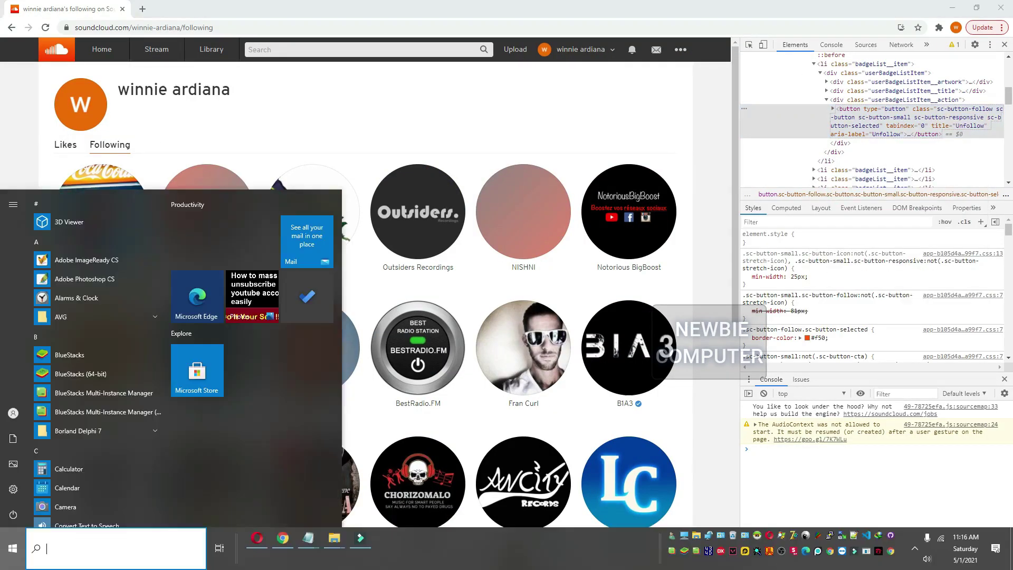
right_click(248, 234)
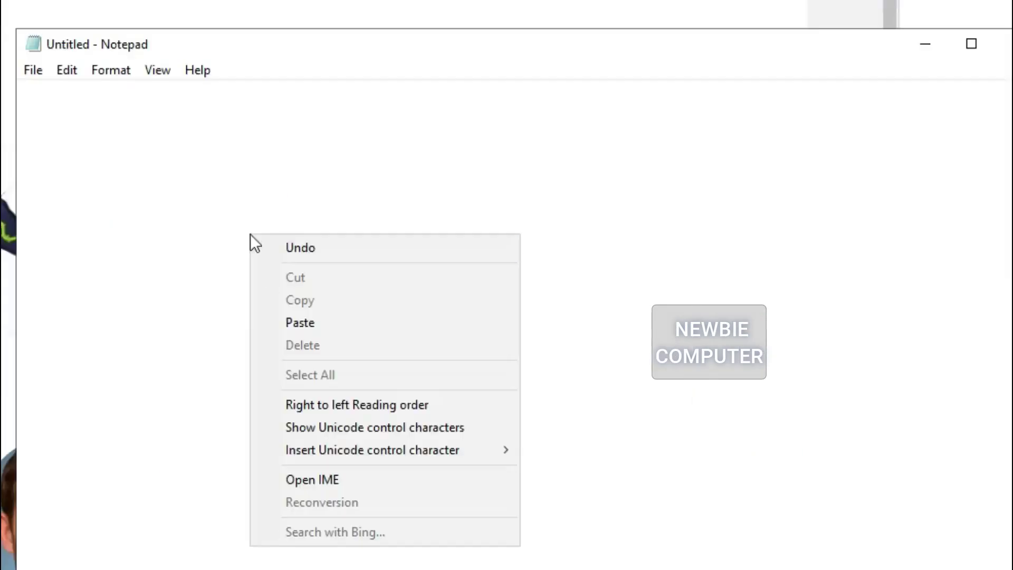
left_click(285, 322)
- Start the line var btns = document.querySelectorAll(' and add the word button from the markup
key("Return")
key("Return")
type("var btn")
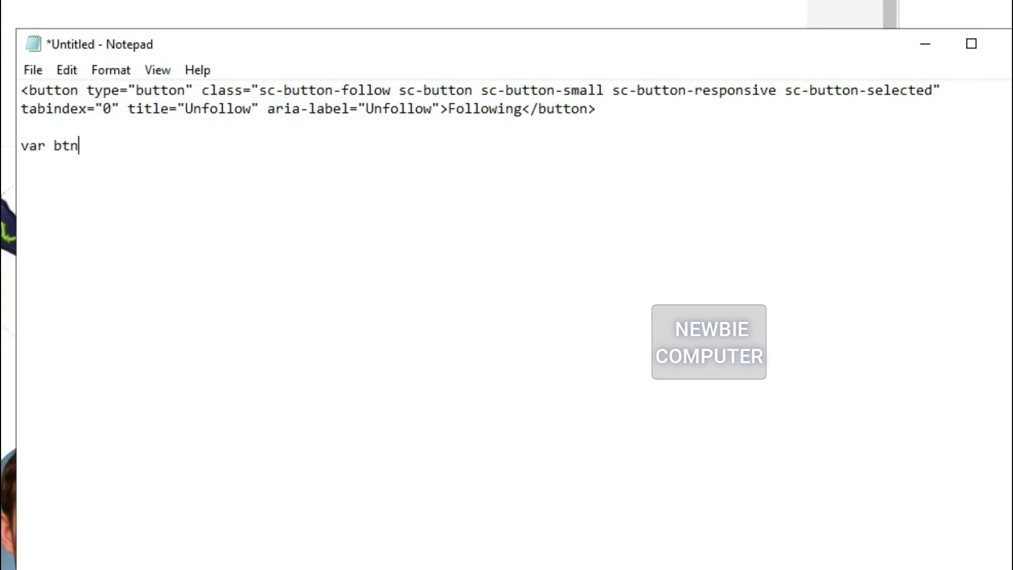
type("s = document.querySelectorAll")
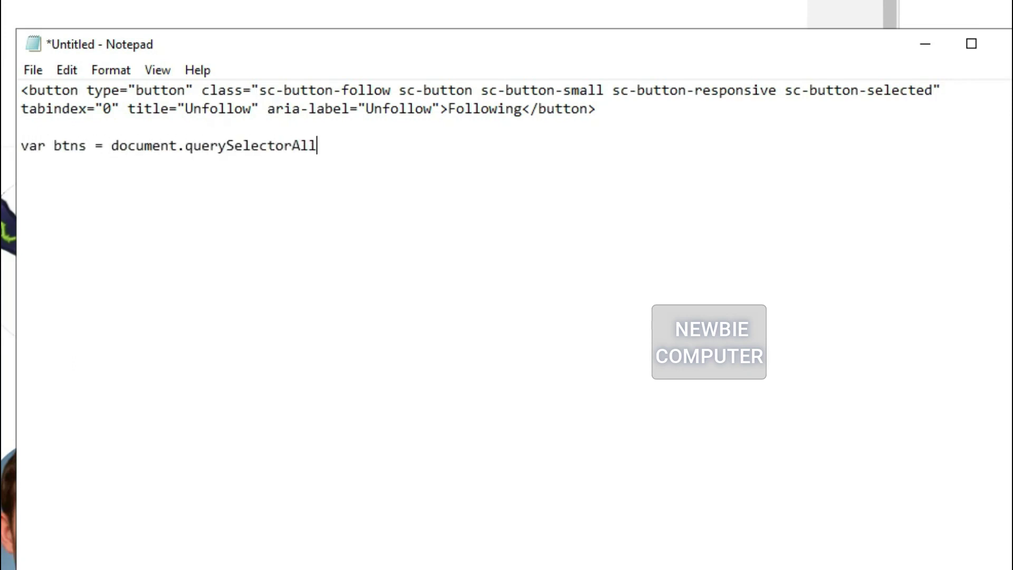
type("('")
double_click(76, 90)
right_click(39, 89)
left_click(84, 156)
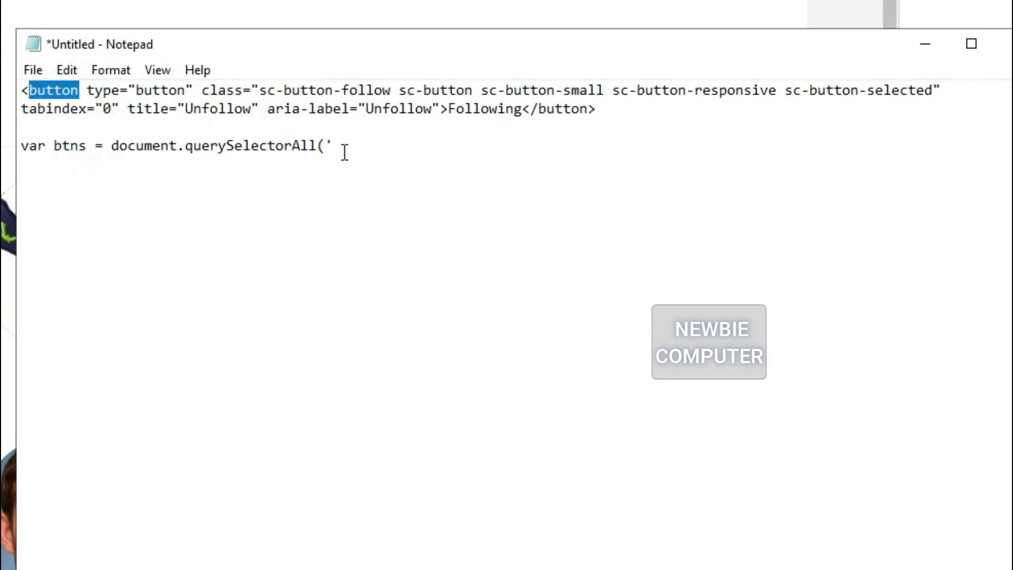
right_click(333, 149)
left_click(378, 242)
- Complete the selector as button.sc-button-follow using the class copied from the markup
left_click_drag(202, 90, 393, 89)
right_click(344, 91)
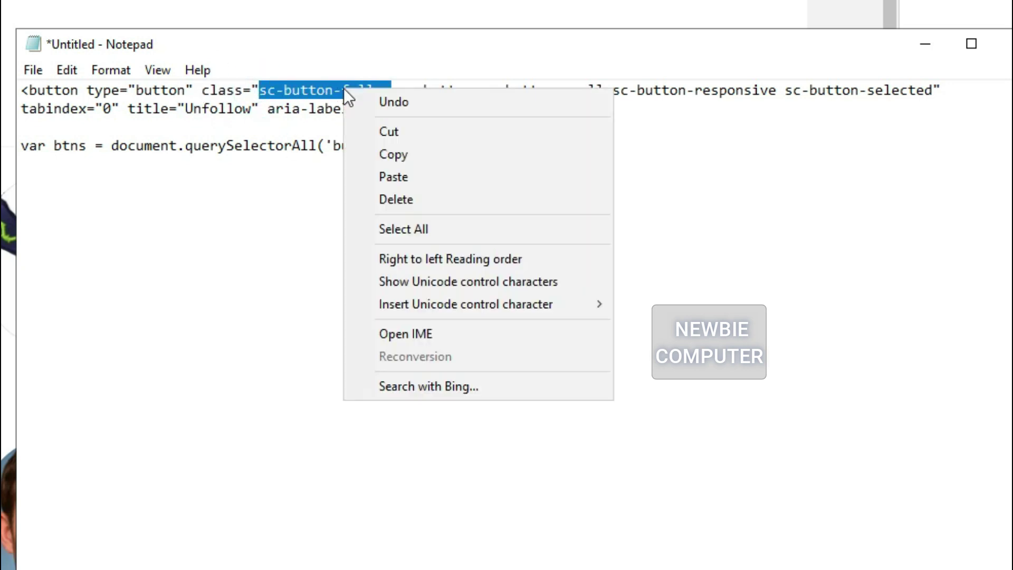
left_click(407, 152)
left_click(406, 149)
right_click(398, 145)
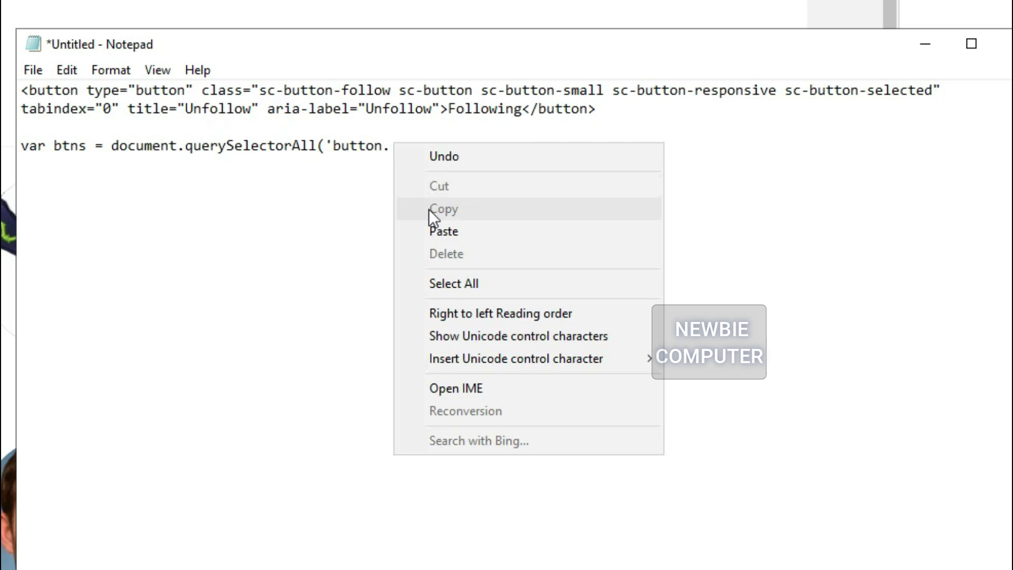
left_click(432, 230)
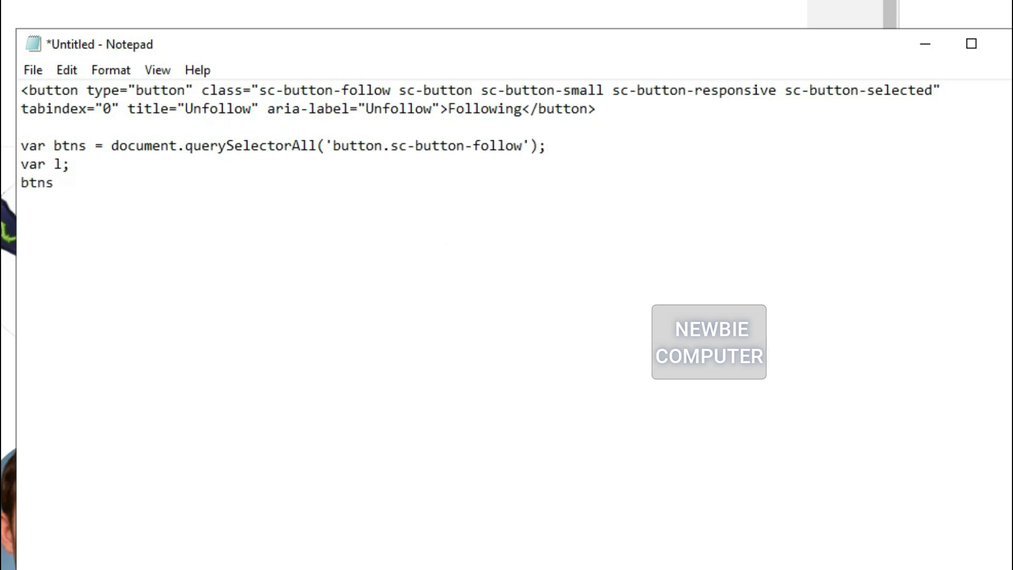
- Add a forEach loop that reads each button's aria-label into l via getAttribute
type("forEach(function(")
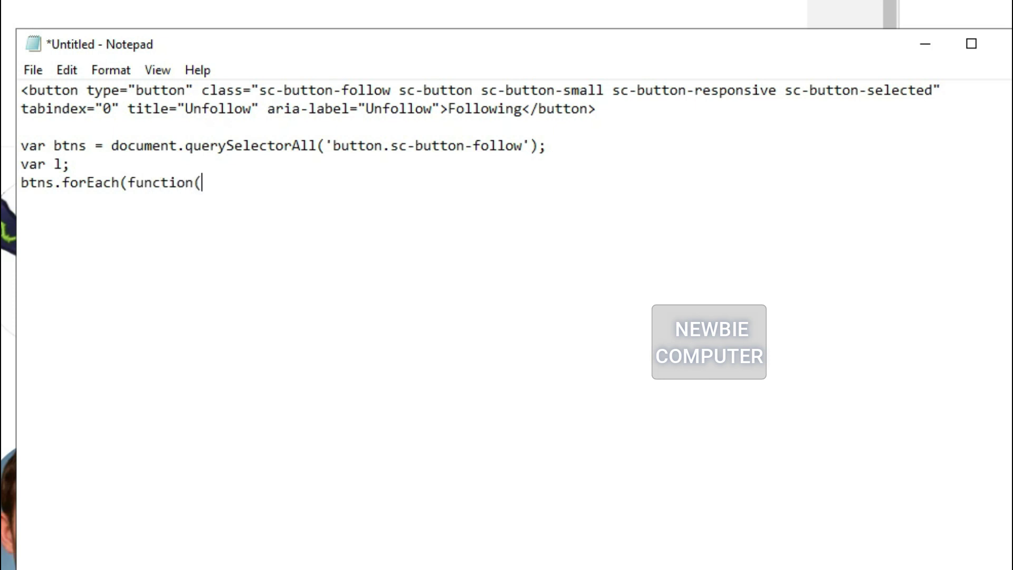
key("Return")
key("Return")
type("l = btn.getAttribute('")
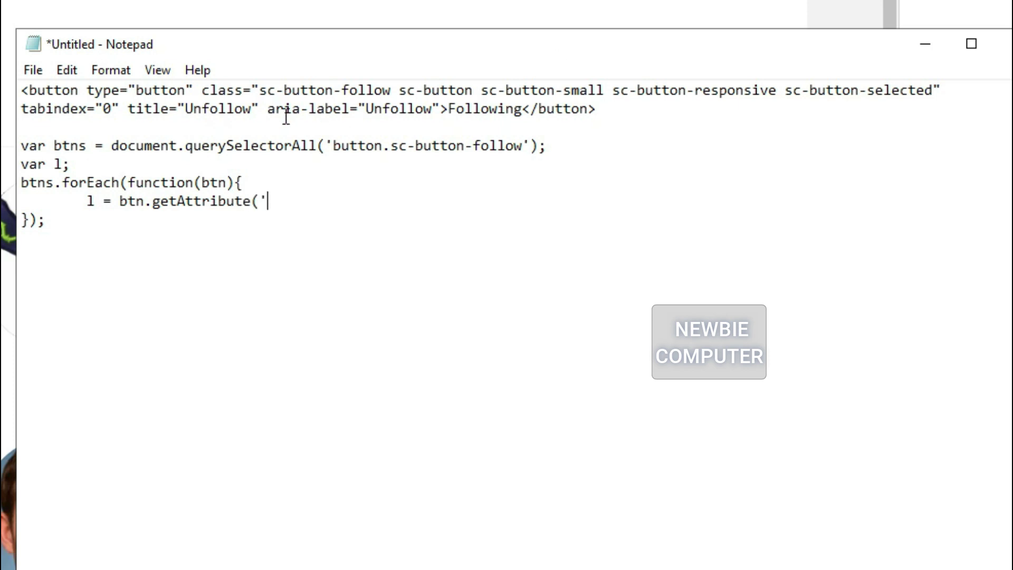
left_click_drag(267, 109, 349, 108)
right_click(307, 117)
left_click(348, 176)
left_click(269, 201)
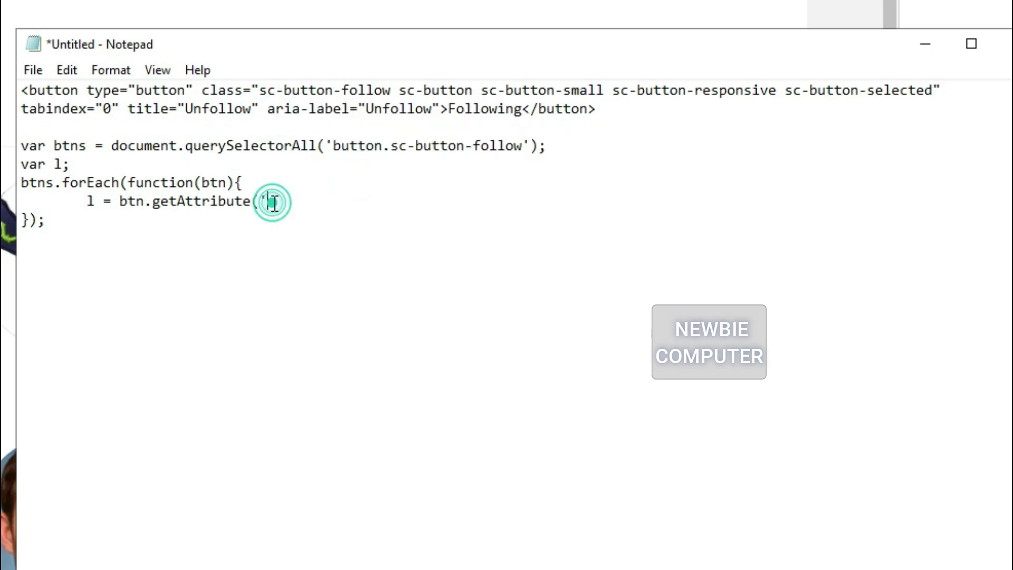
right_click(269, 201)
left_click(319, 296)
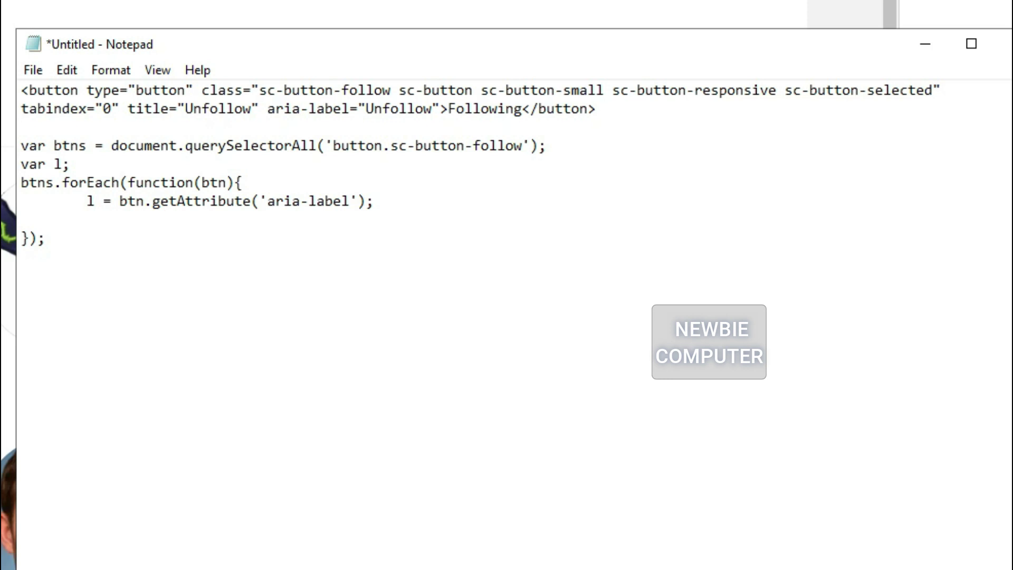
- Finish the loop with if(l == 'Unfollow') { btn.click(); }, pasting Unfollow from the markup
left_click_drag(365, 108, 431, 109)
right_click(409, 116)
left_click(450, 179)
left_click(159, 219)
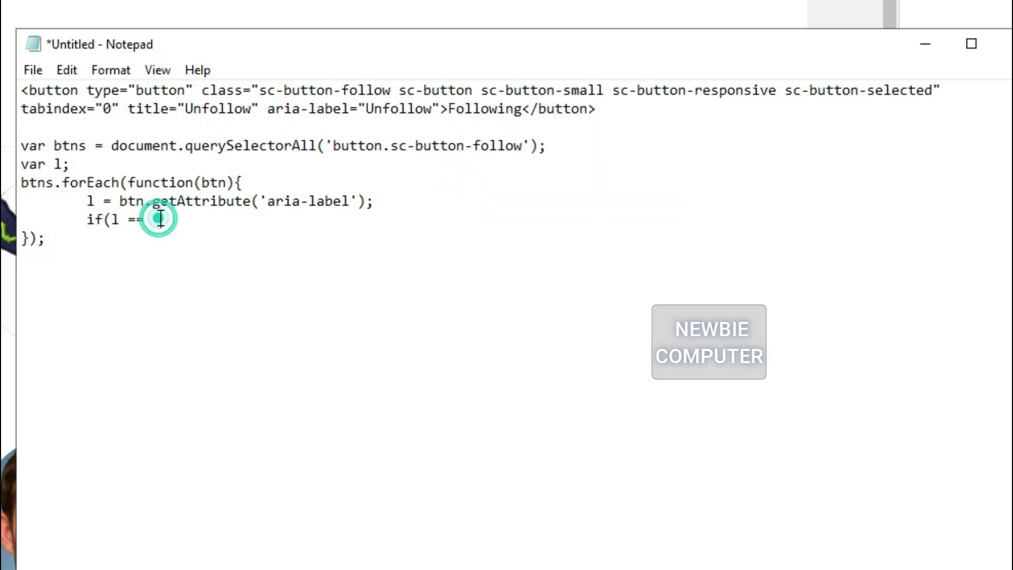
right_click(159, 219)
left_click(208, 314)
type("') { btn.")
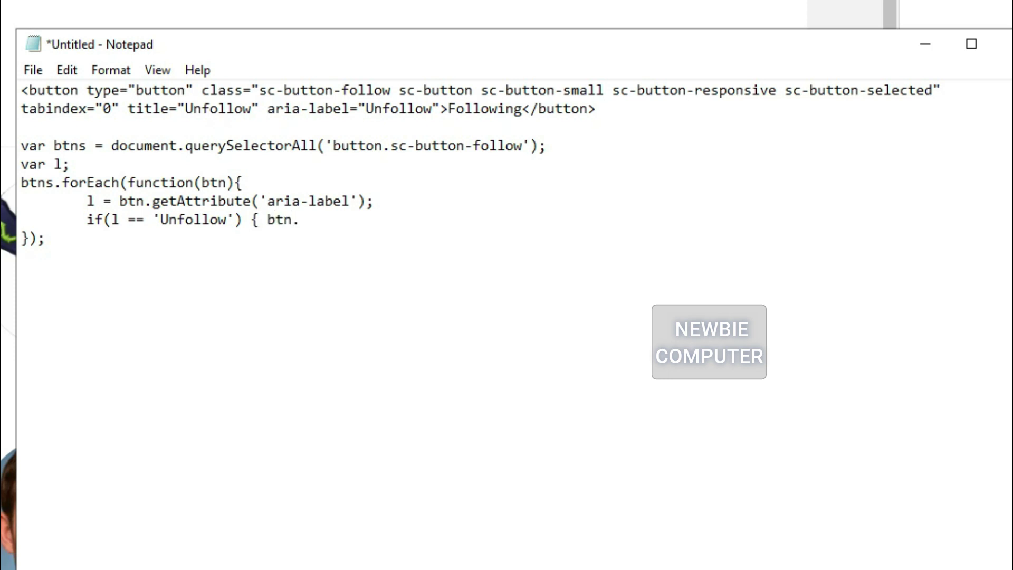
type("click();")
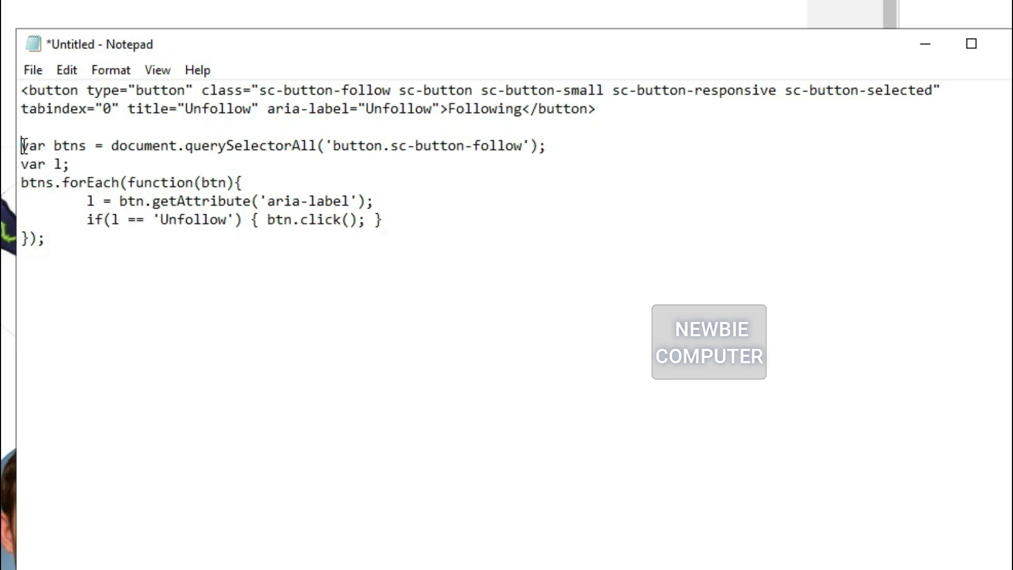
- Copy the unfollow script, paste it into SoundCloud's DevTools Console and run it
left_click_drag(21, 144, 45, 238)
right_click(62, 189)
left_click(128, 258)
key("alt+Tab")
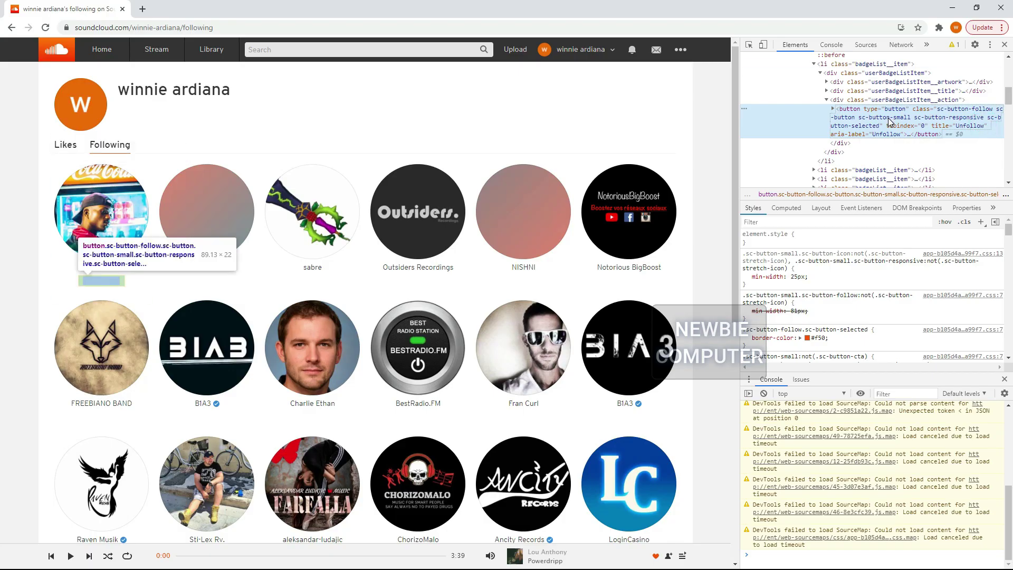
left_click(831, 44)
right_click(787, 367)
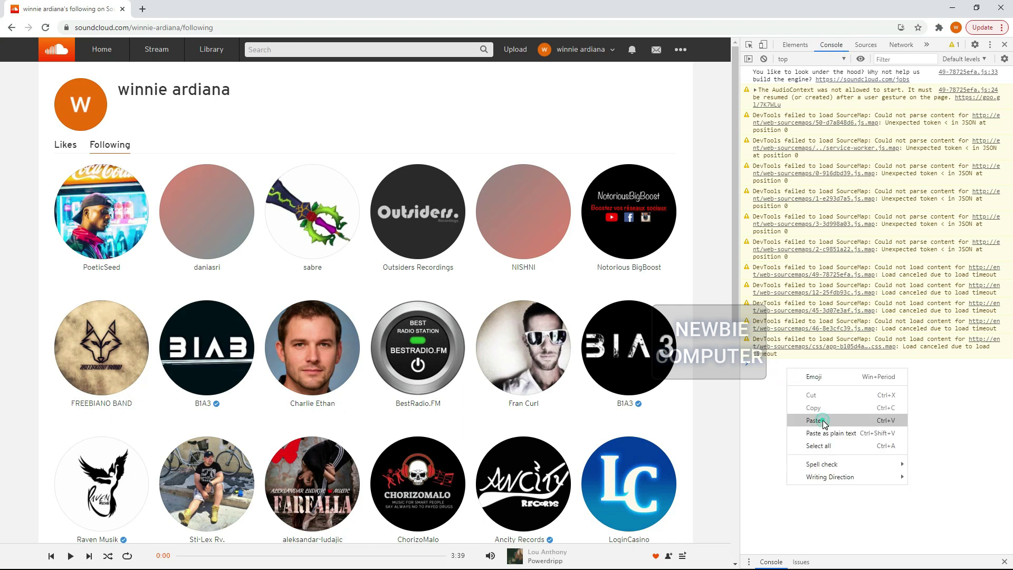
left_click(825, 423)
key("Return")
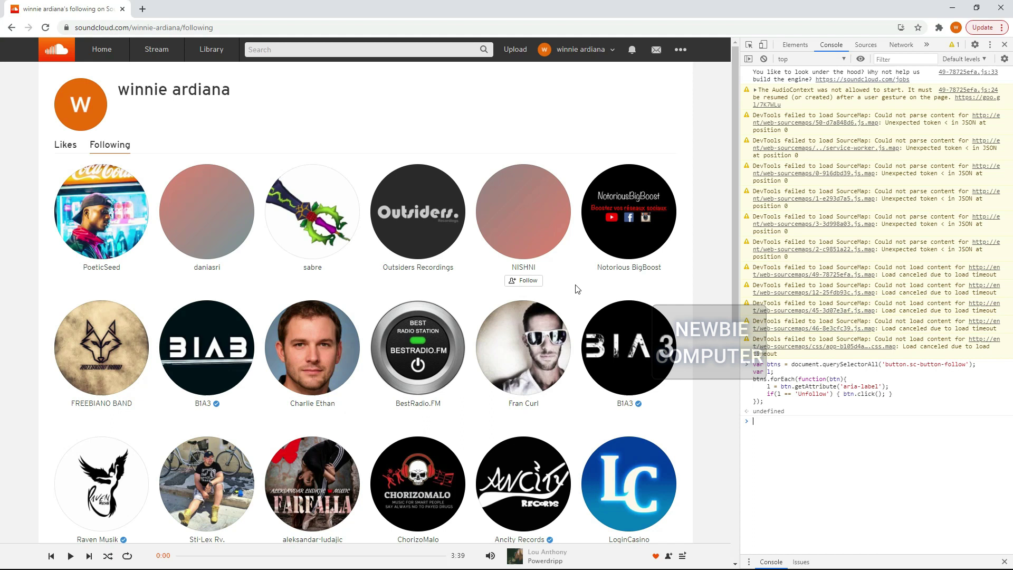
- Reload the Following page and rerun the script twice more until no followed accounts remain
right_click(445, 109)
left_click(466, 141)
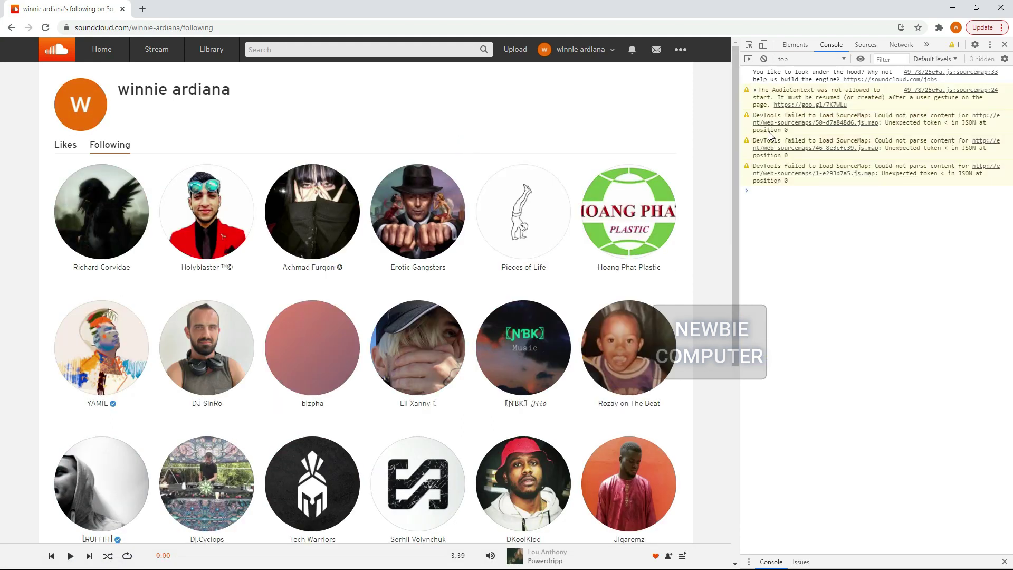
right_click(763, 234)
left_click(798, 297)
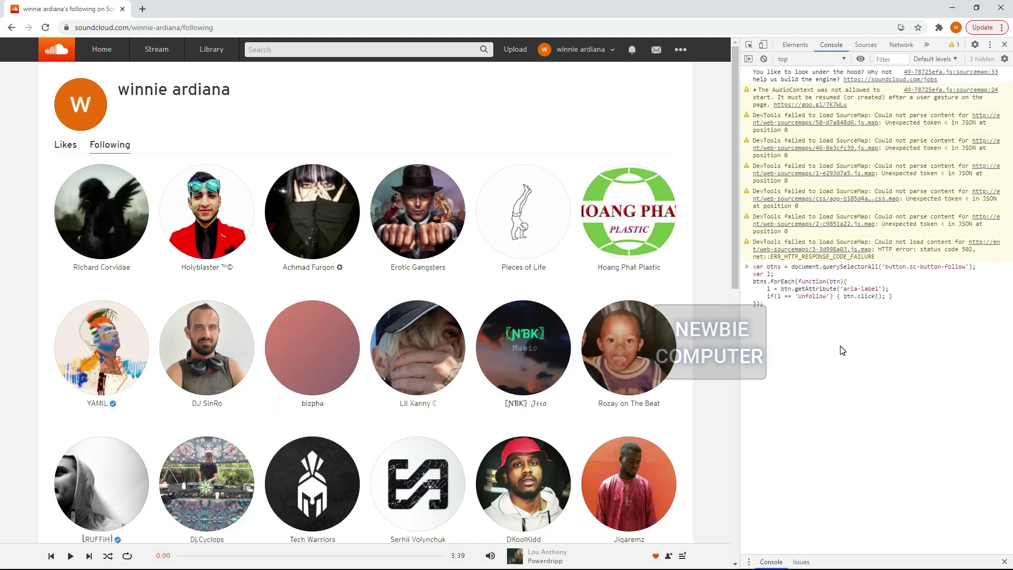
key("Return")
right_click(328, 108)
left_click(355, 141)
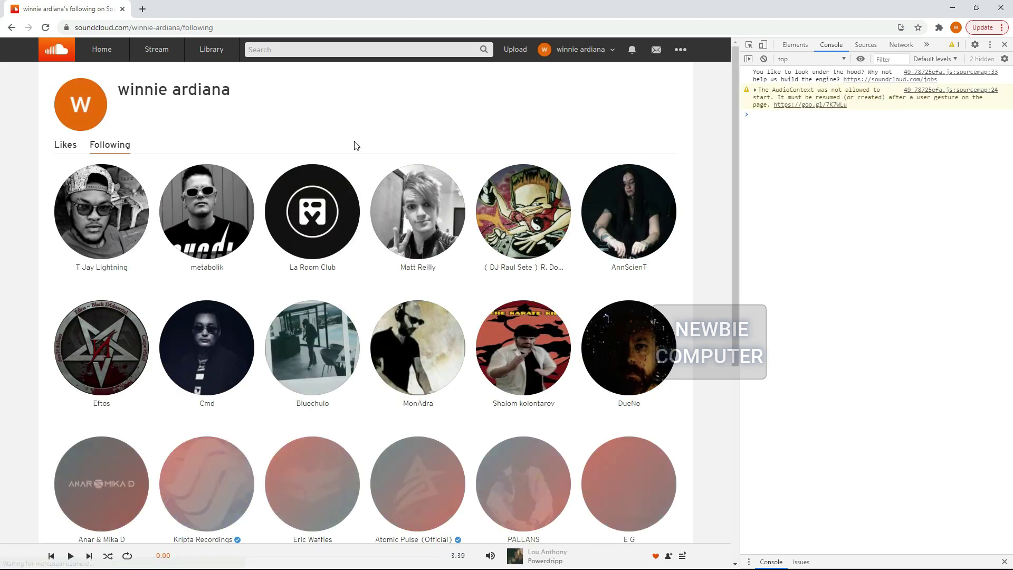
right_click(792, 120)
left_click(823, 185)
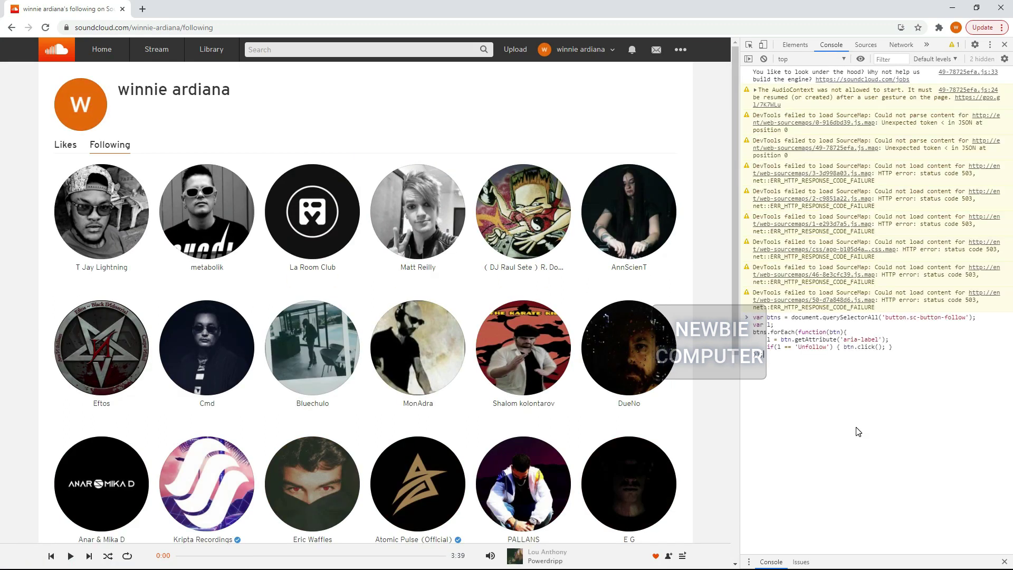
key("Return")
right_click(478, 117)
left_click(581, 151)
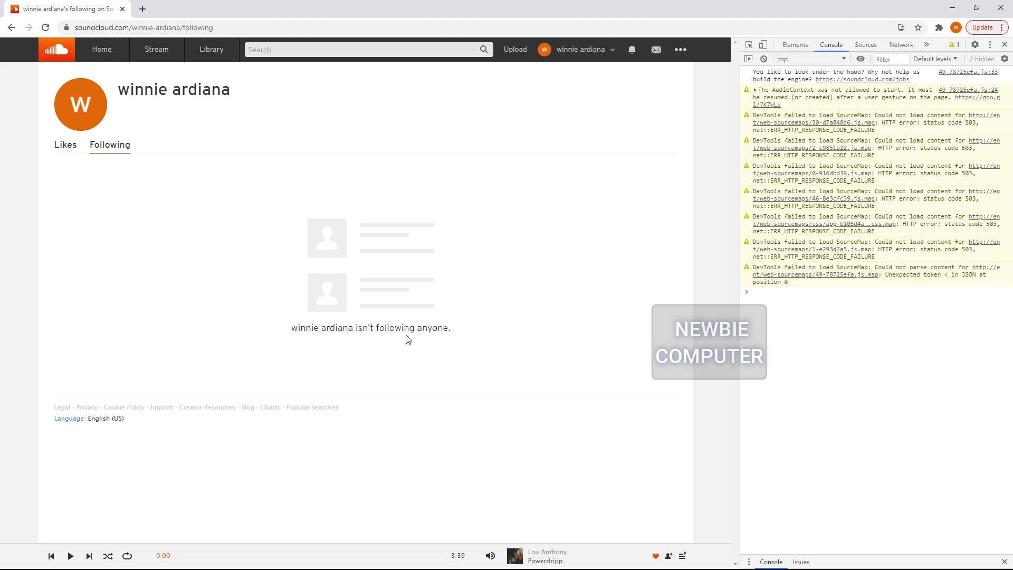
- Go to the account's liked tracks and dismiss the console's paste menu unused
left_click(65, 144)
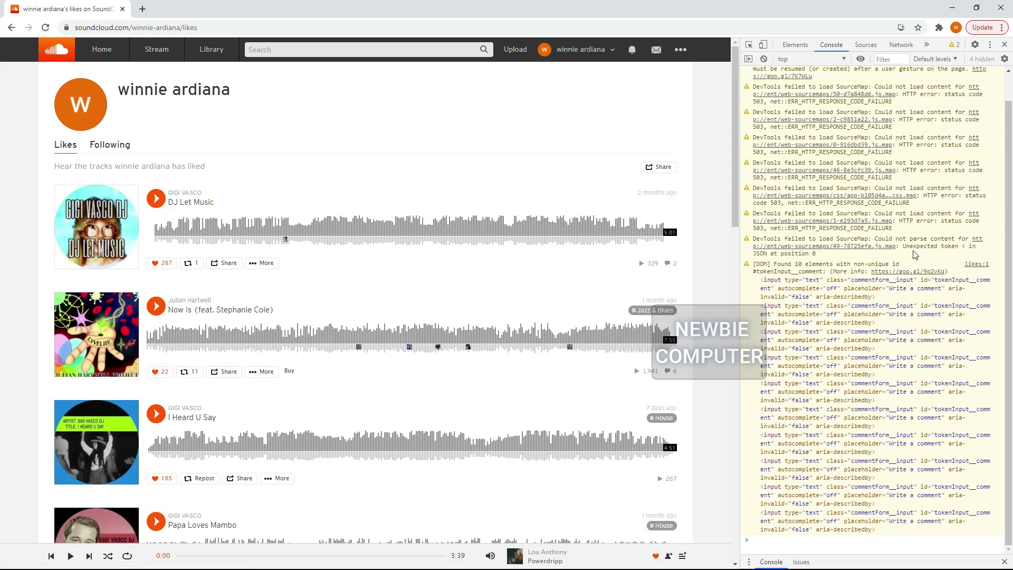
right_click(892, 541)
left_click(842, 556)
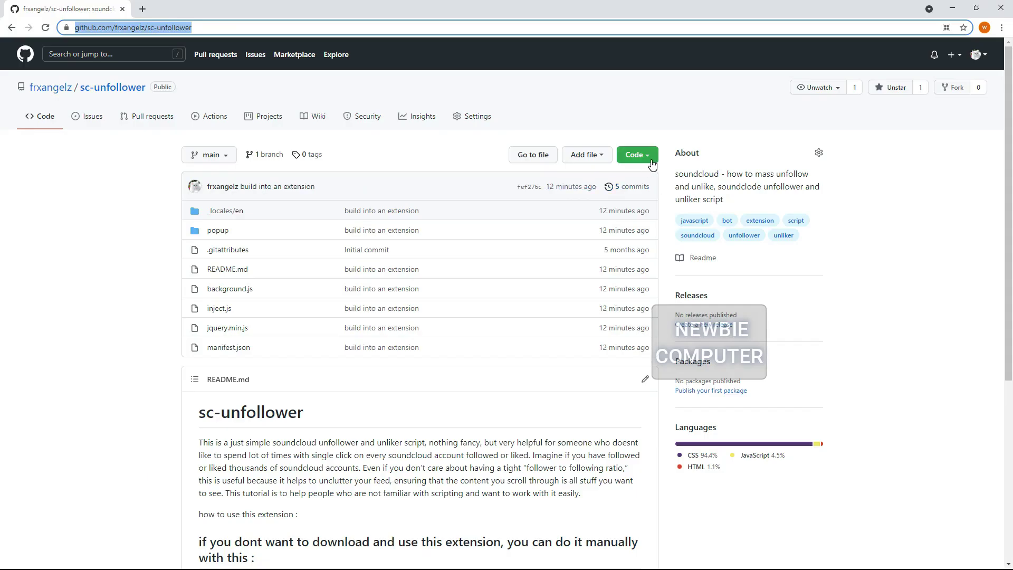
- Download the repository as sc-unfollower-main.zip via Code > Download ZIP and open the download's options
left_click(650, 158)
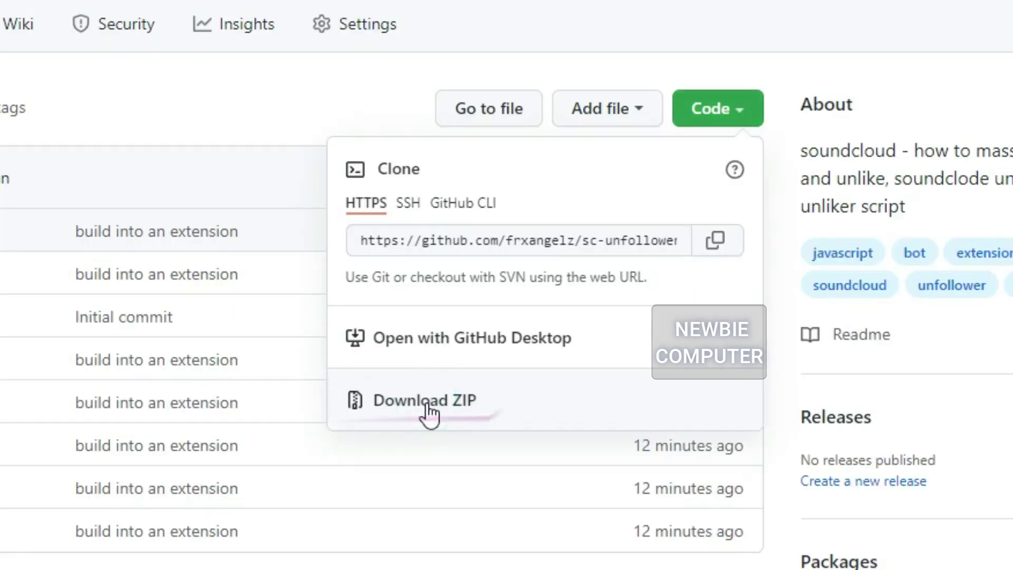
left_click(427, 406)
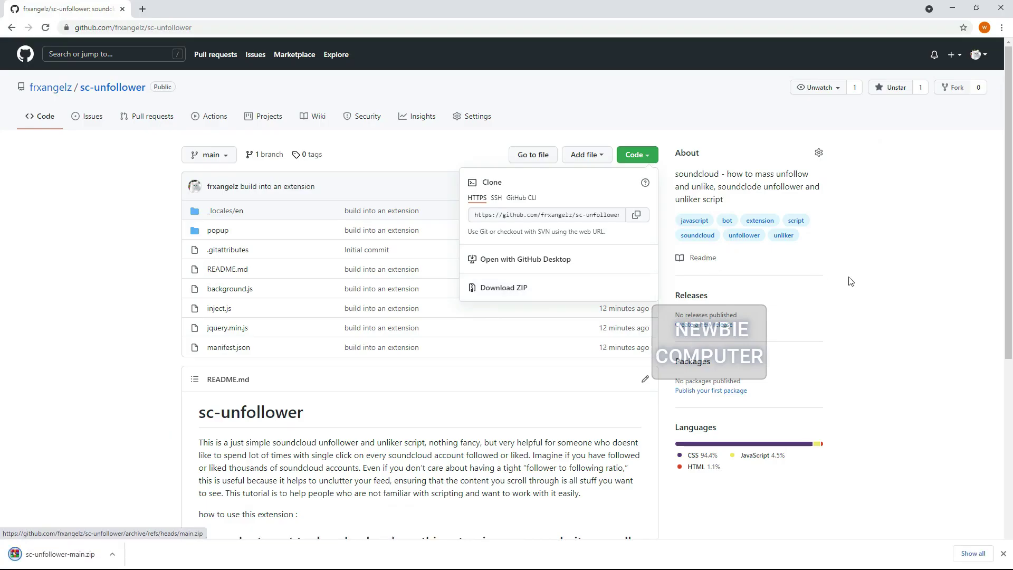
left_click(850, 279)
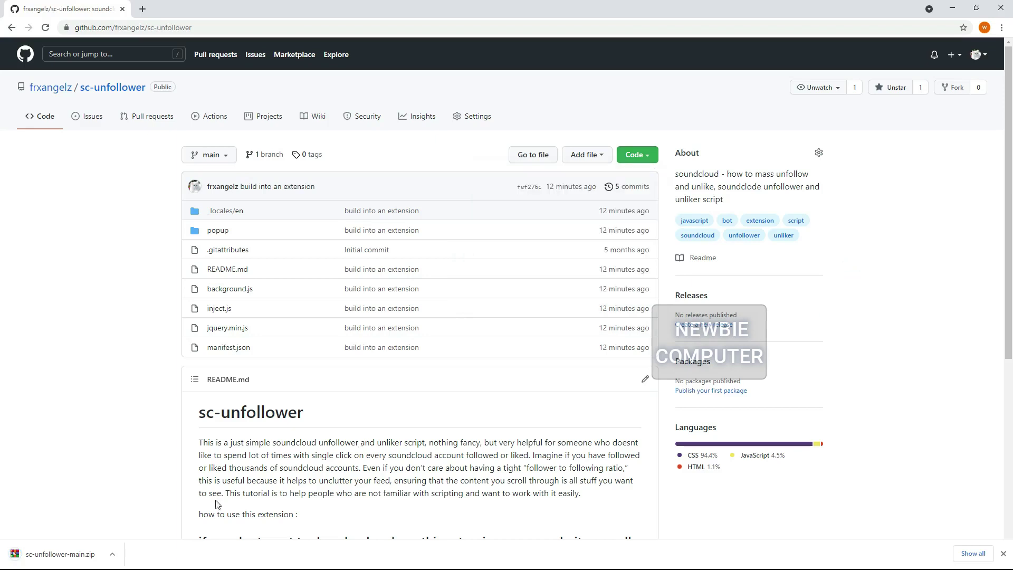
left_click(113, 557)
- Copy sc-unfollower-main.zip from Downloads and delete all old files in sc-unfollow-unlike
left_click(136, 518)
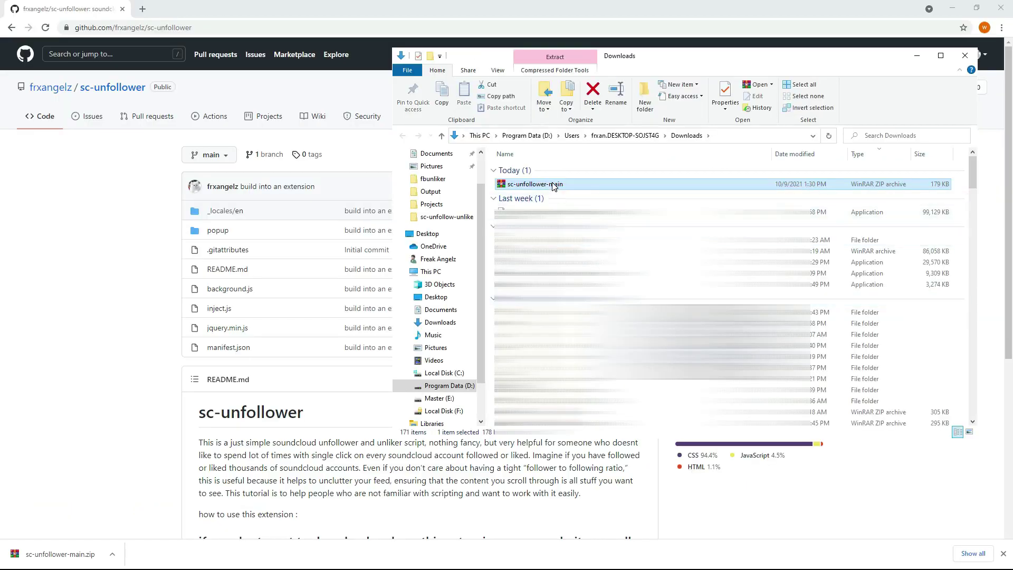
right_click(560, 183)
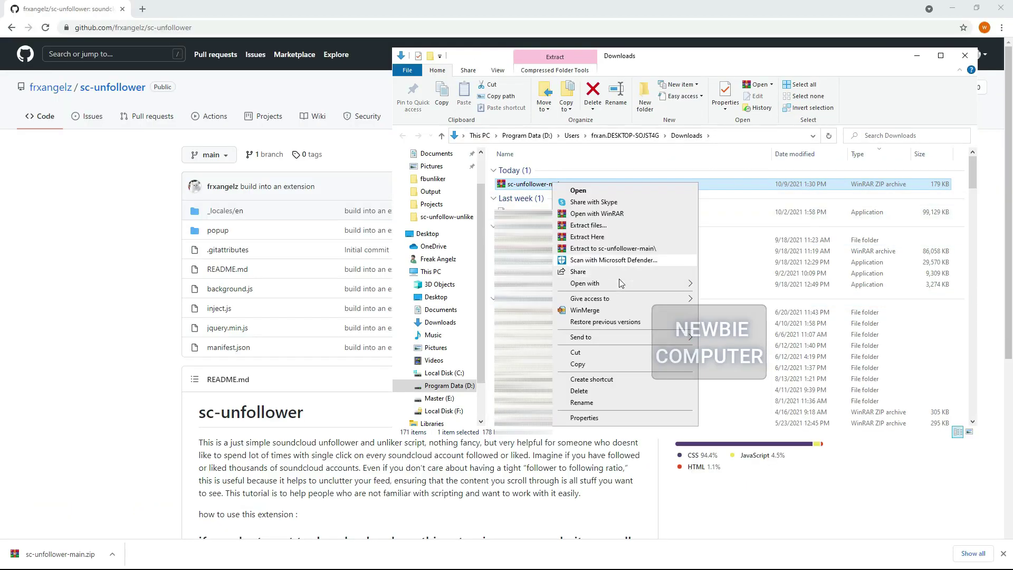
left_click(607, 356)
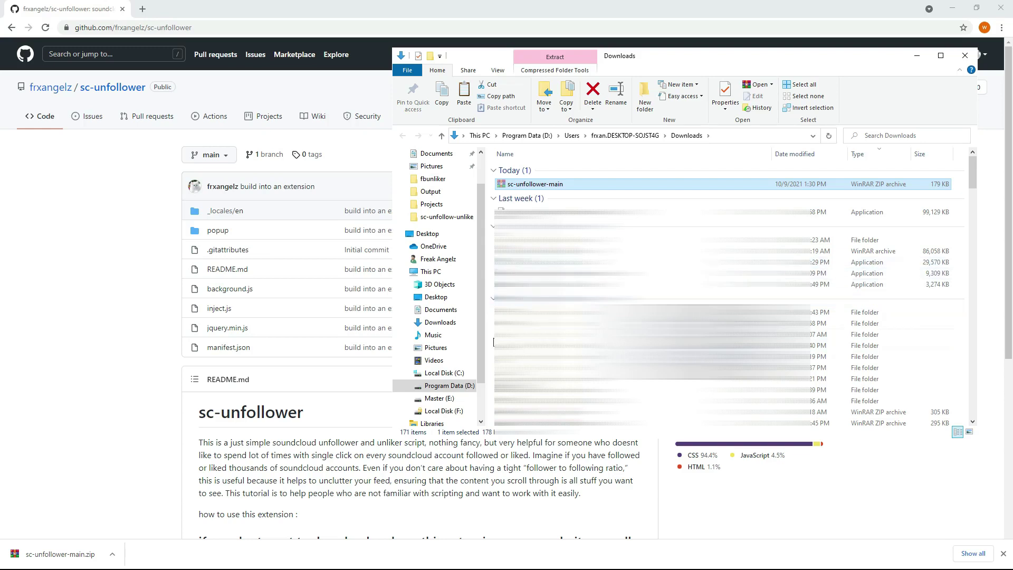
left_click(441, 221)
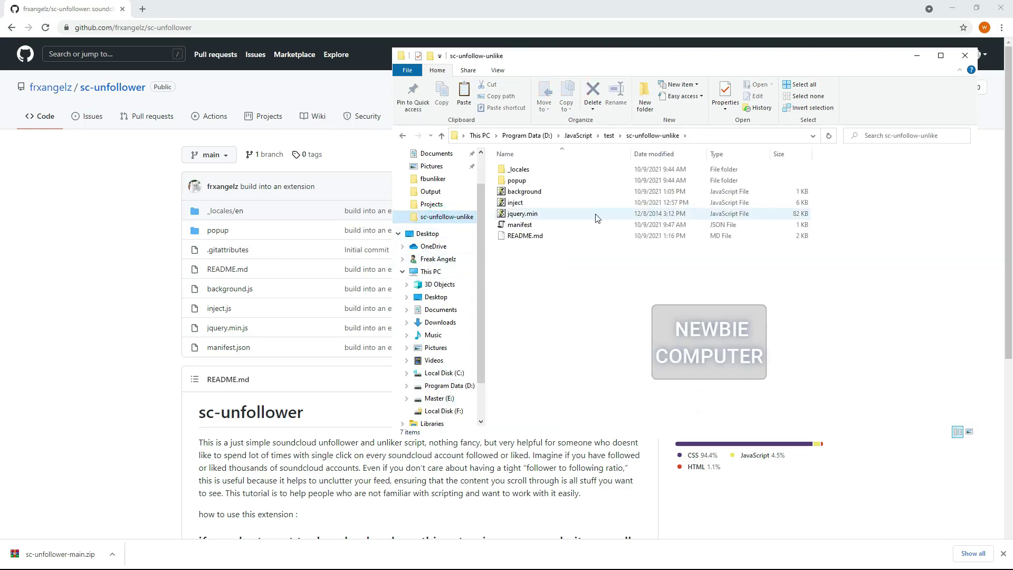
left_click(589, 295)
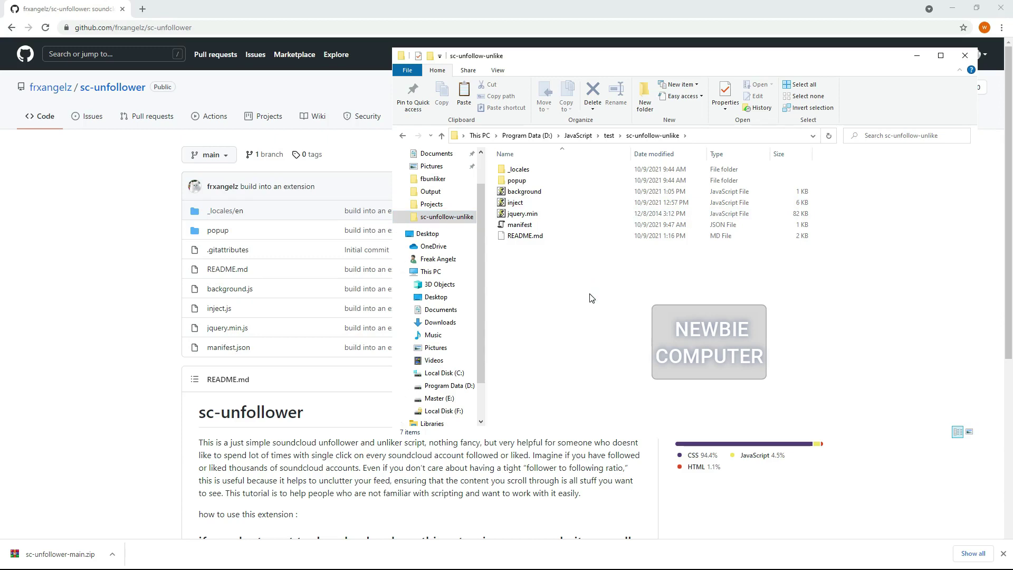
key("ctrl+a")
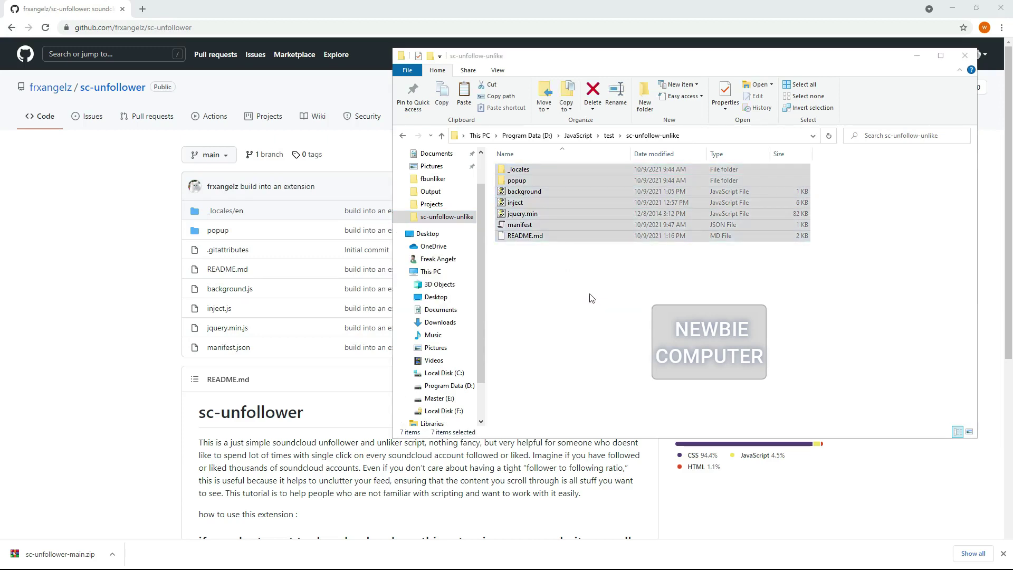
key("Delete")
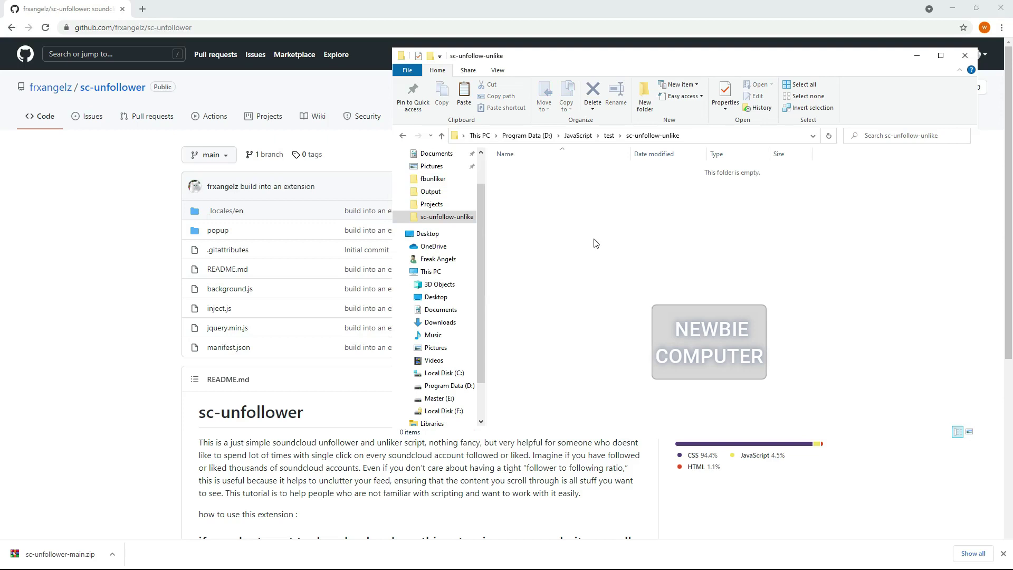
- Paste the ZIP into sc-unfollow-unlike and extract it there into the sc-unfollower-main folder
right_click(553, 195)
left_click(577, 278)
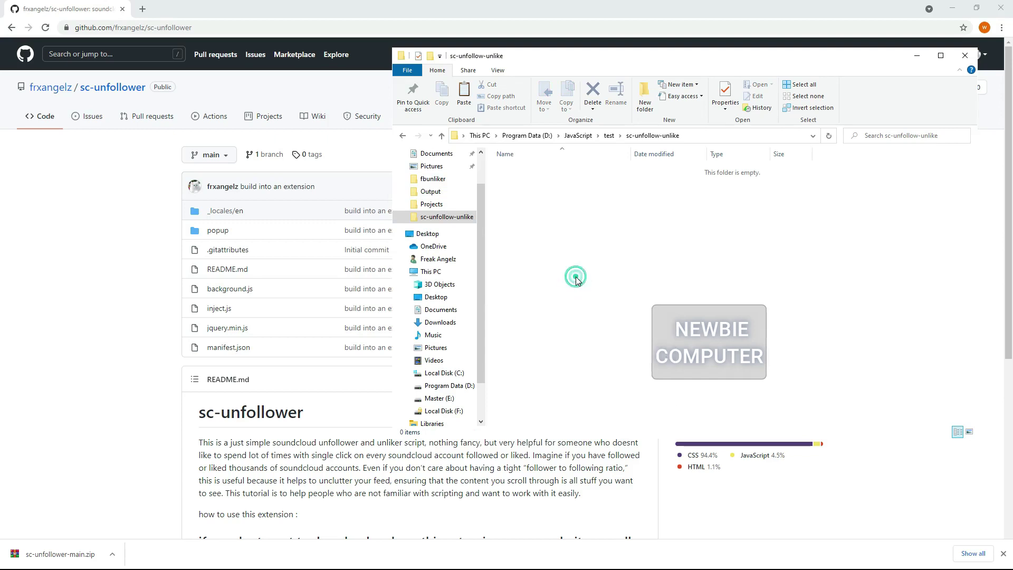
left_click(574, 235)
left_click(554, 172)
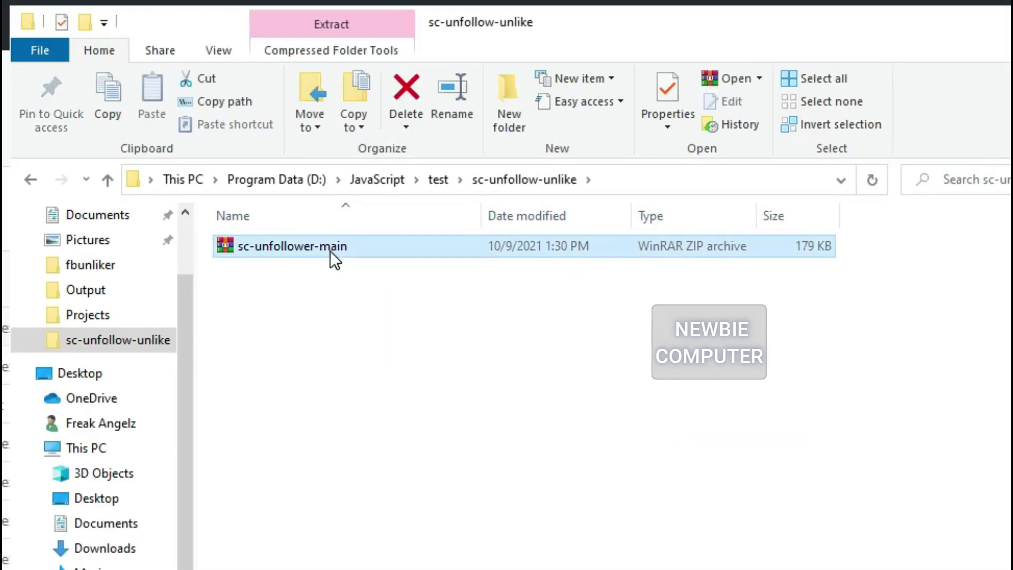
right_click(330, 251)
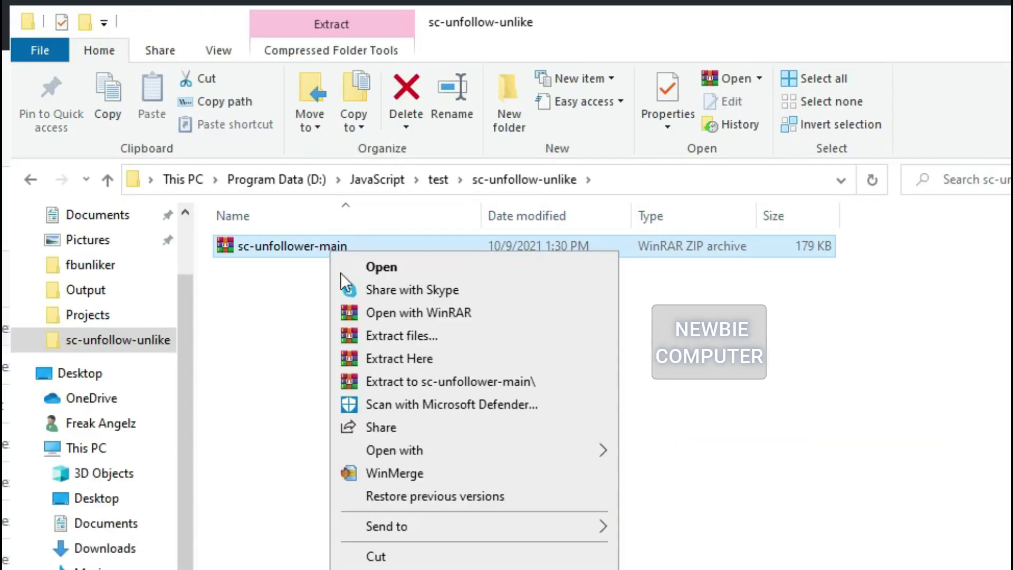
left_click(426, 355)
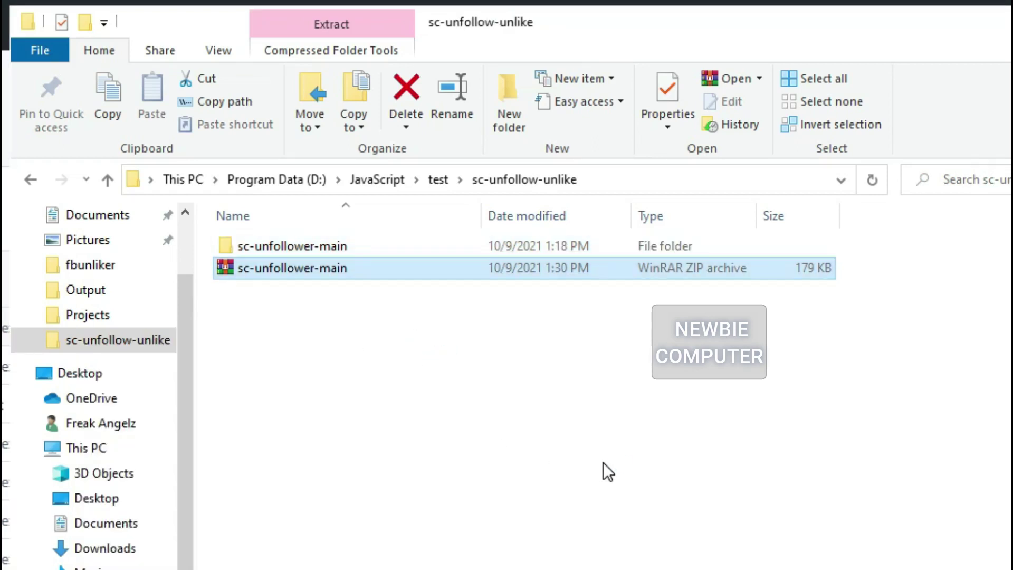
left_click(603, 462)
left_click(332, 246)
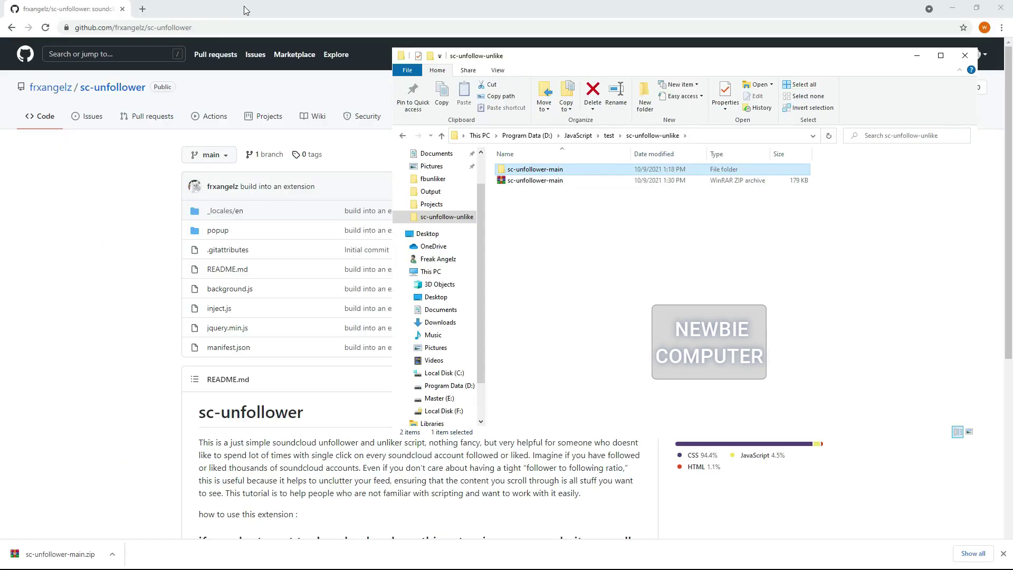
- Turn on Developer mode on Chrome's Extensions page
left_click(244, 9)
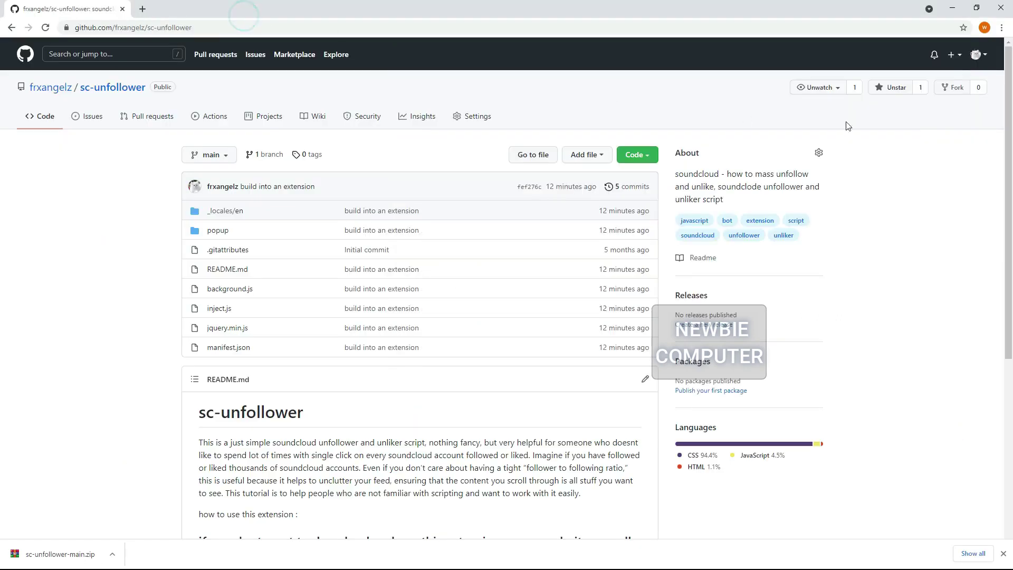
left_click(1001, 27)
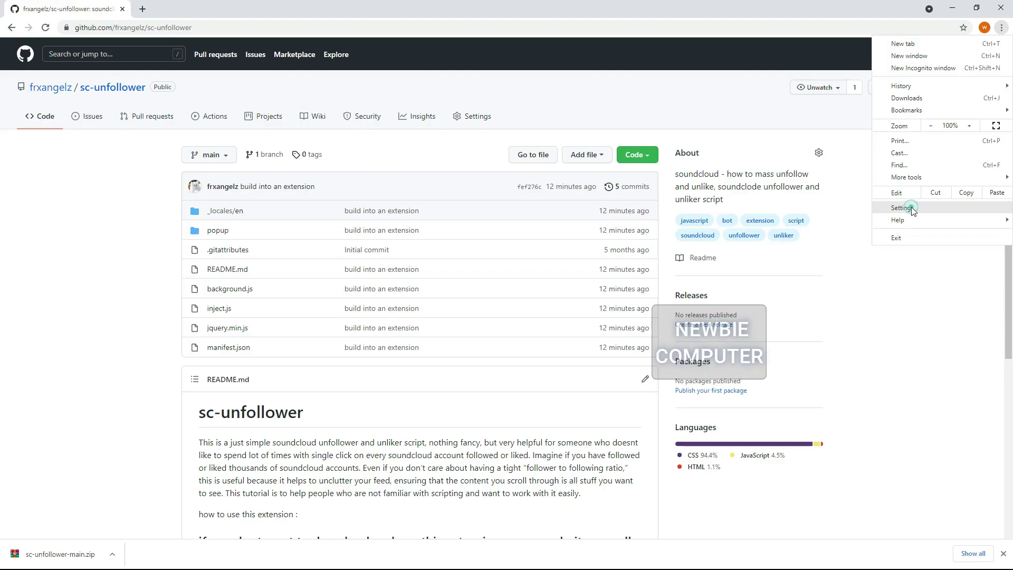
left_click(793, 462)
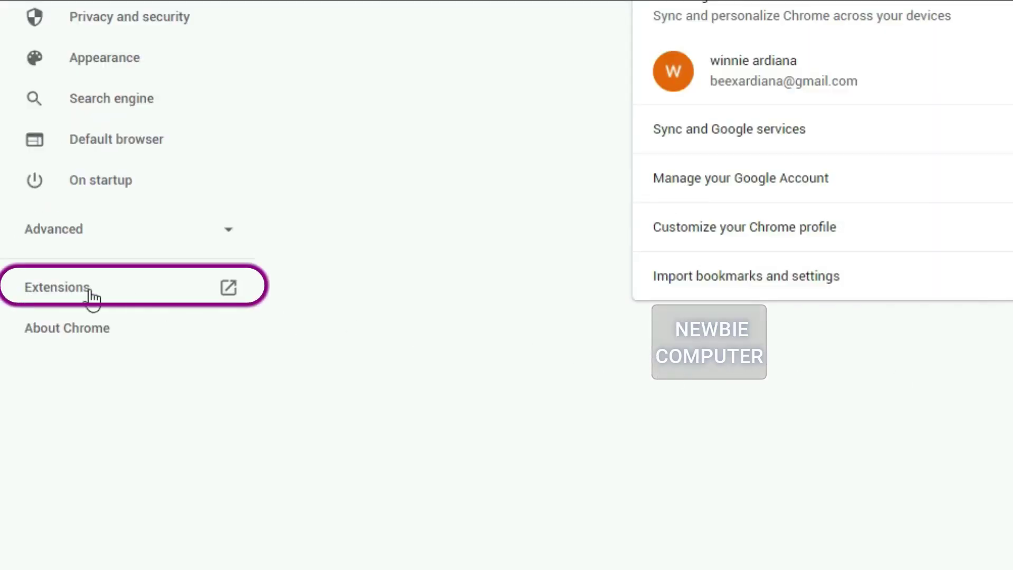
left_click(91, 292)
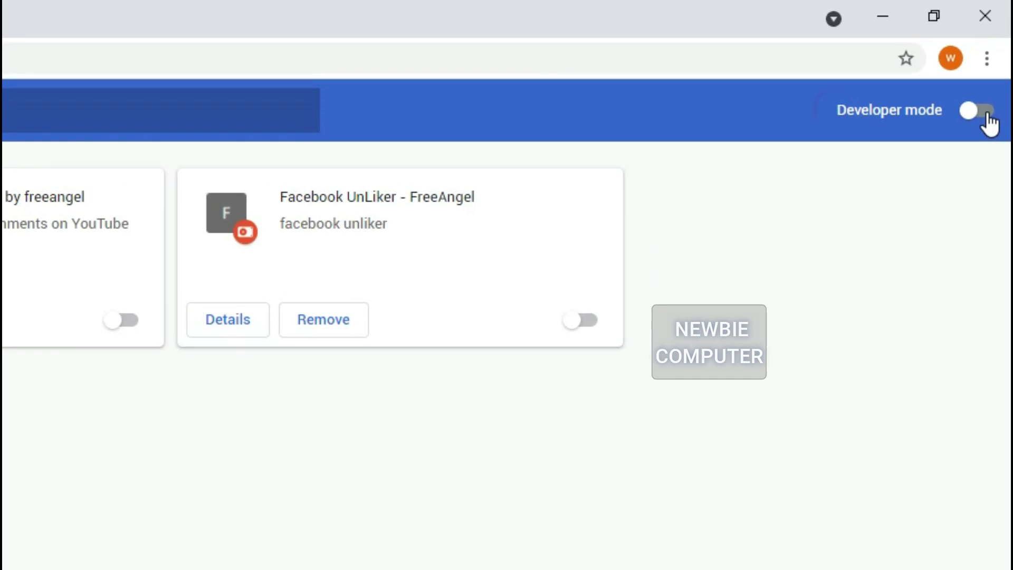
left_click(988, 117)
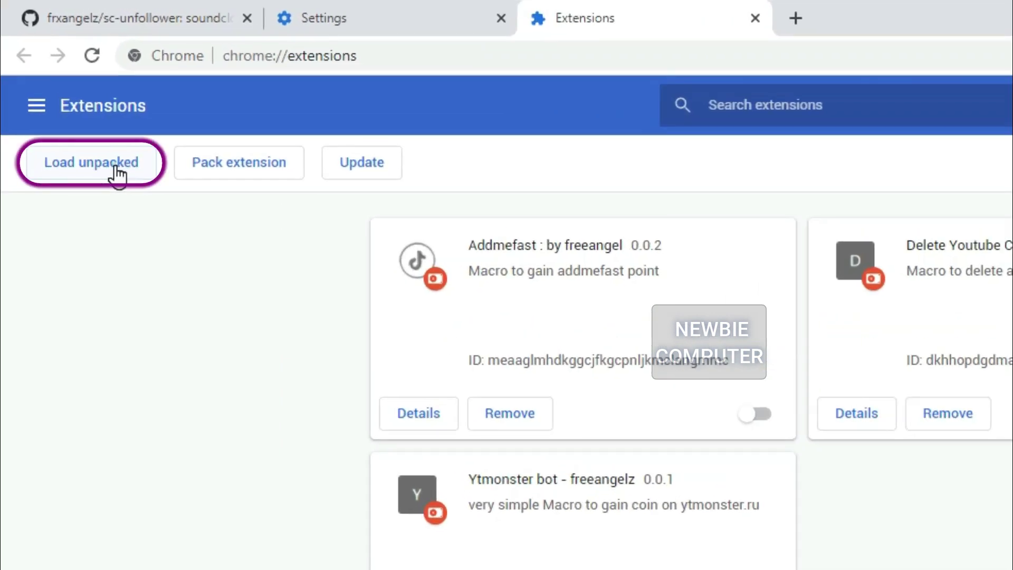
- Load the sc-unfollower-main folder as an unpacked extension
left_click(117, 173)
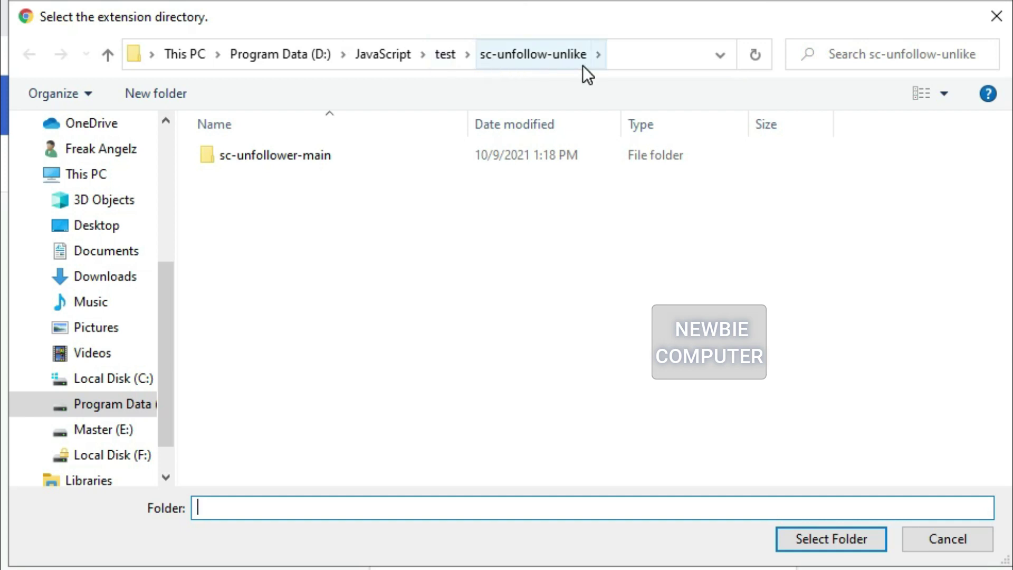
left_click(288, 155)
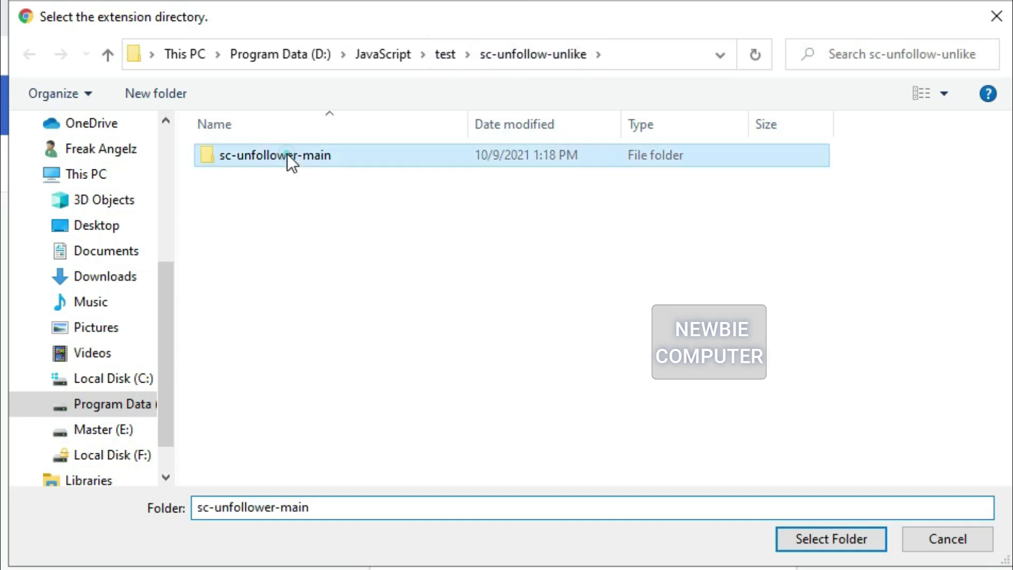
left_click(820, 541)
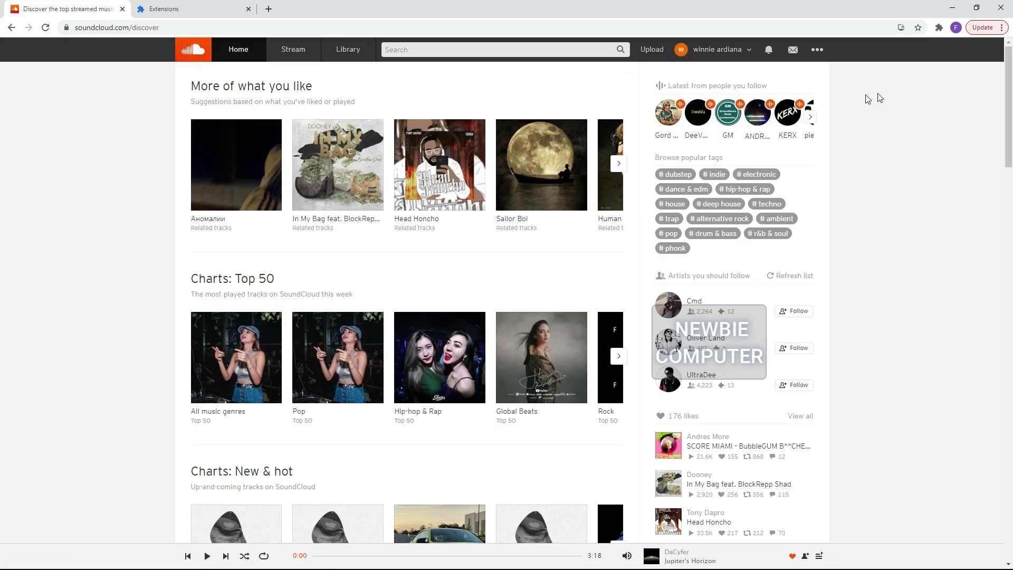
- Go to the SoundCloud profile and open its Following list of 56 accounts
left_click(749, 50)
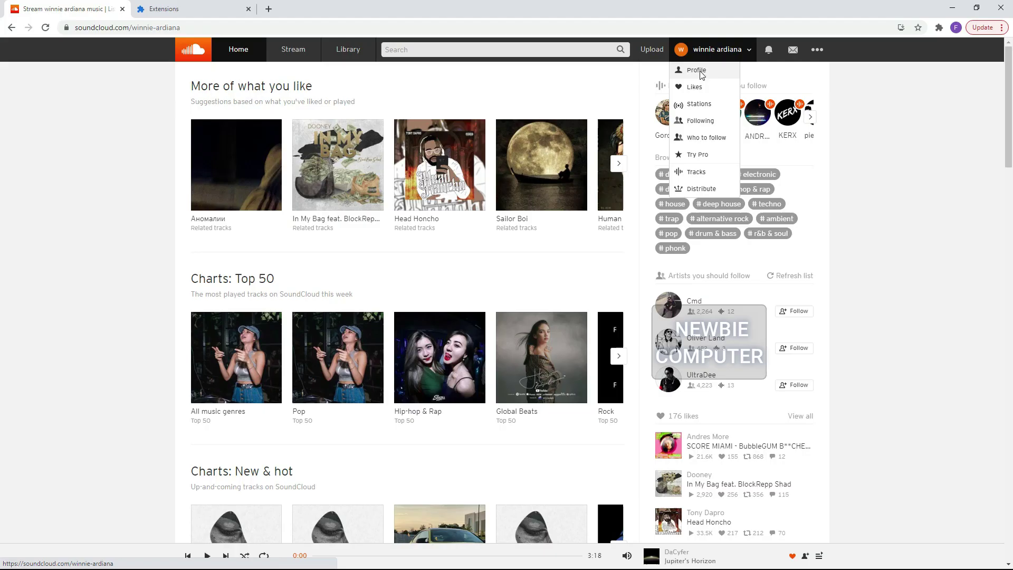
left_click(376, 149)
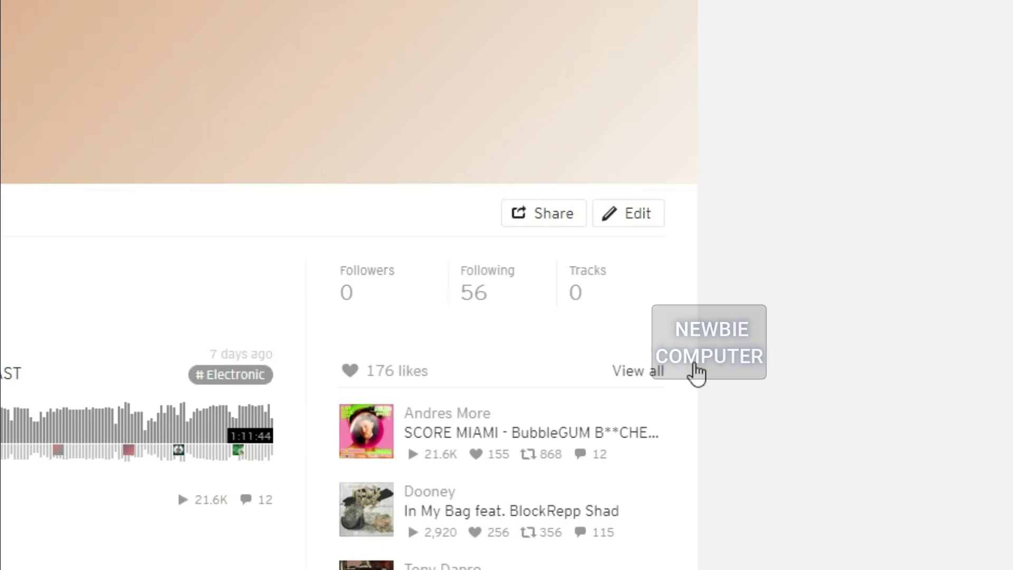
left_click(724, 250)
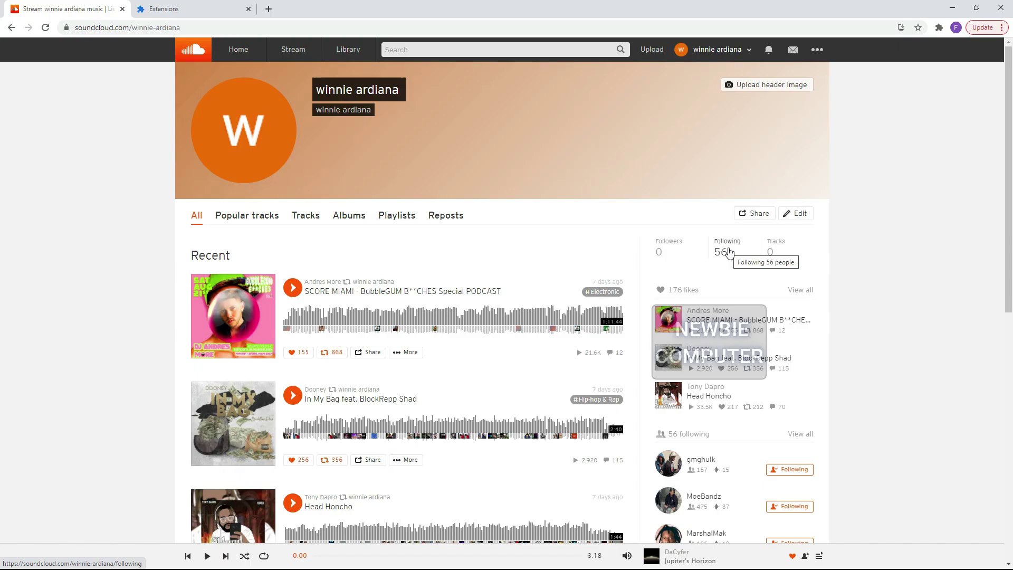
left_click(728, 251)
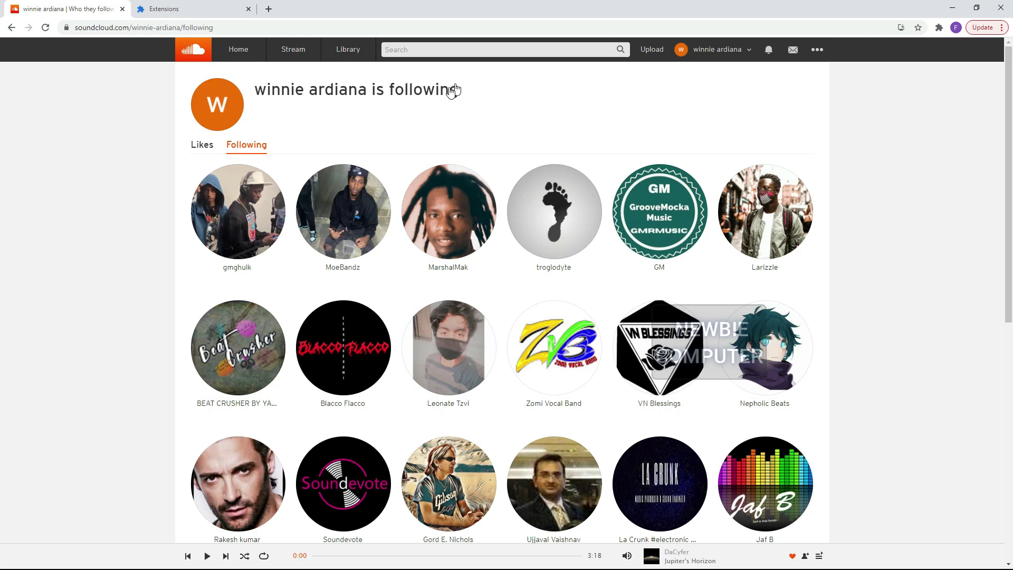
- Start the Soundcloud unlike/unfollow extension from the Extensions menu to unfollow all accounts
left_click(938, 28)
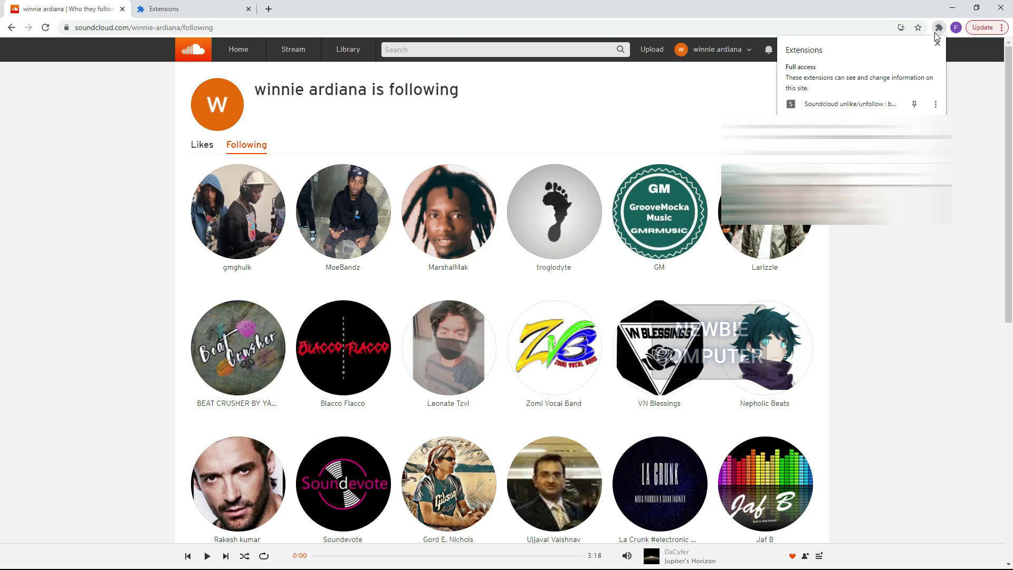
left_click(861, 103)
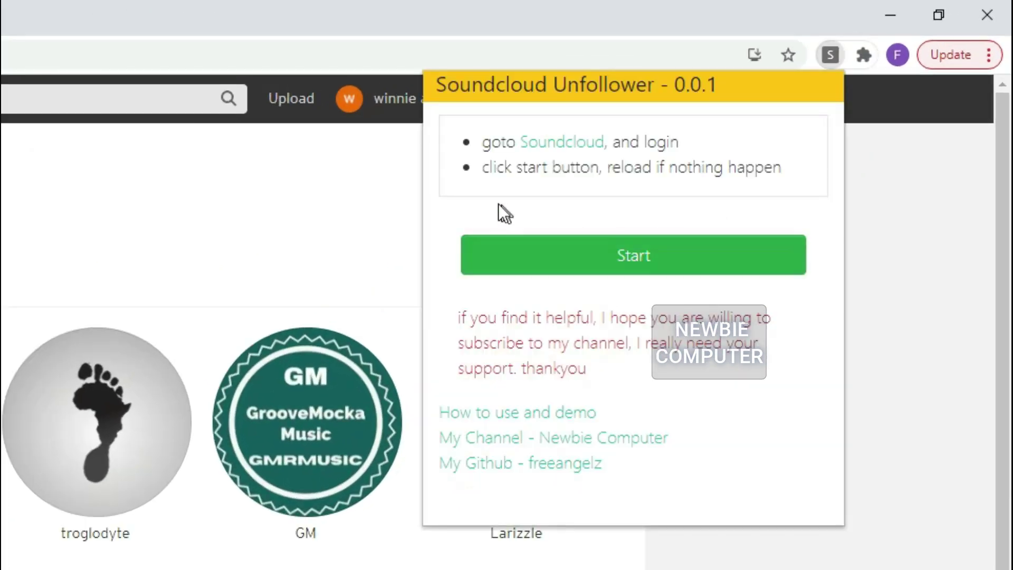
left_click(542, 270)
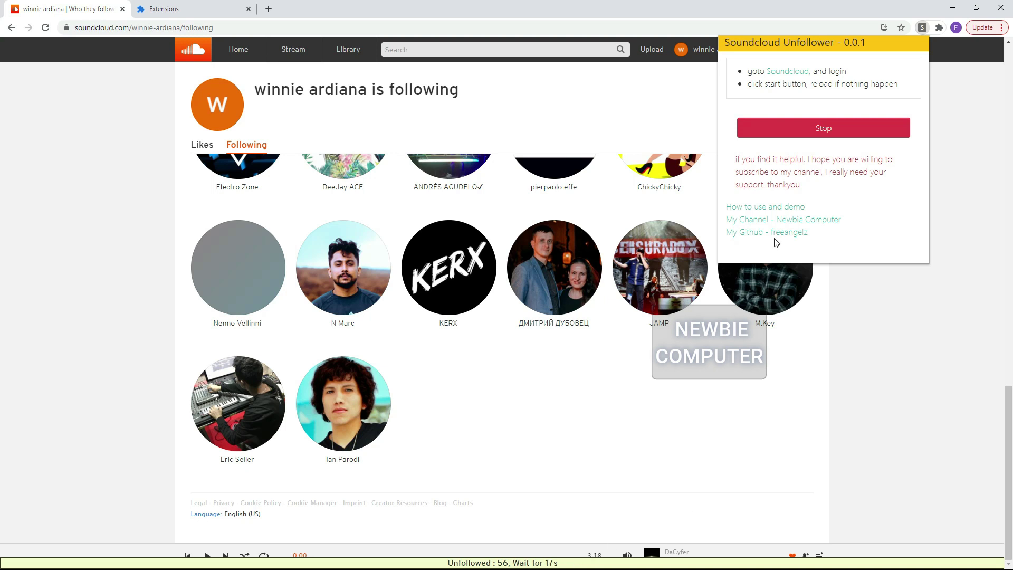
- Stop the extension after 56 unfollows, close its panel, and reload the Following page
left_click(813, 136)
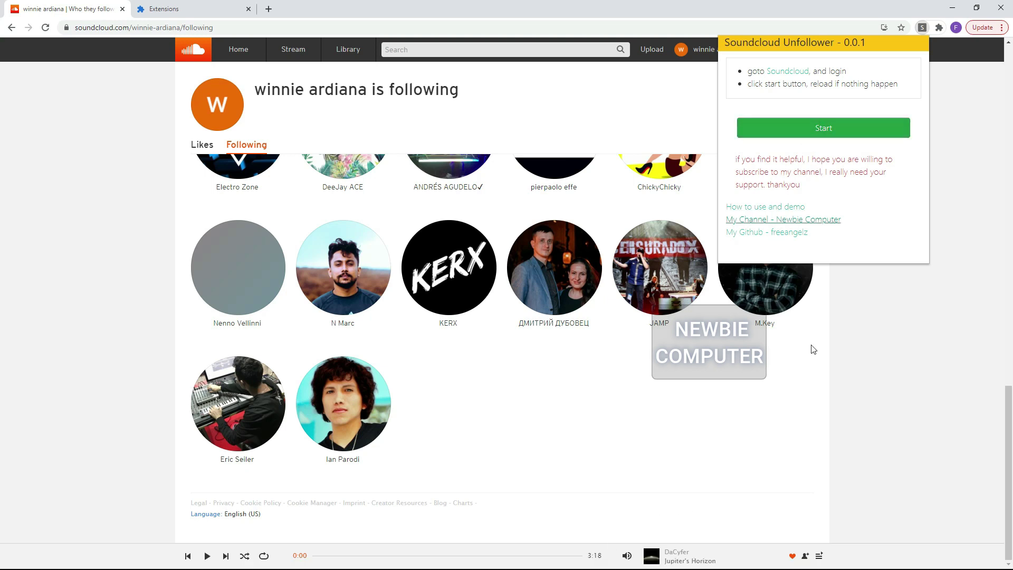
left_click(843, 436)
scroll(500, 374, "up", 3)
scroll(500, 375, "up", 3)
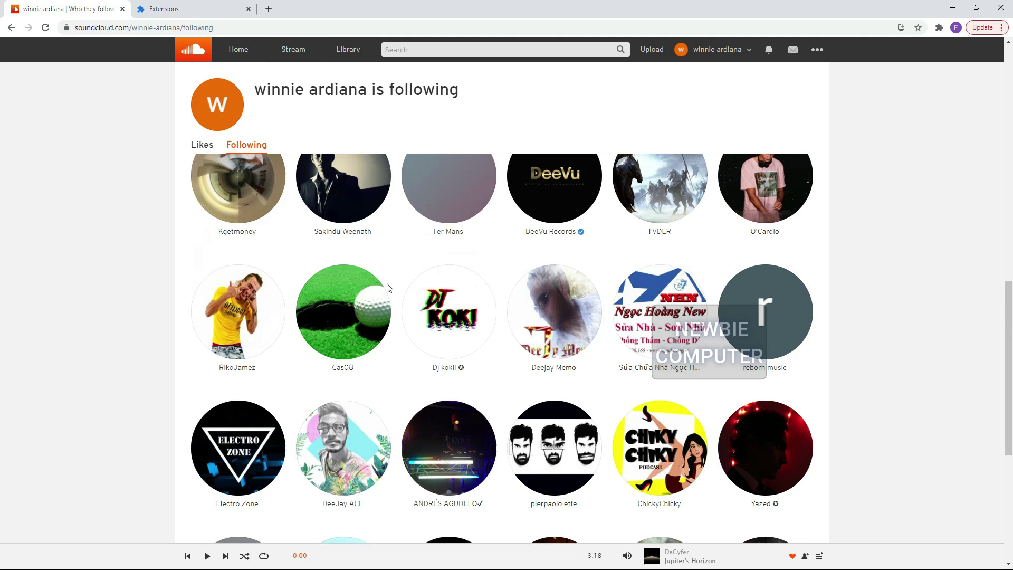
left_click(261, 149)
right_click(154, 220)
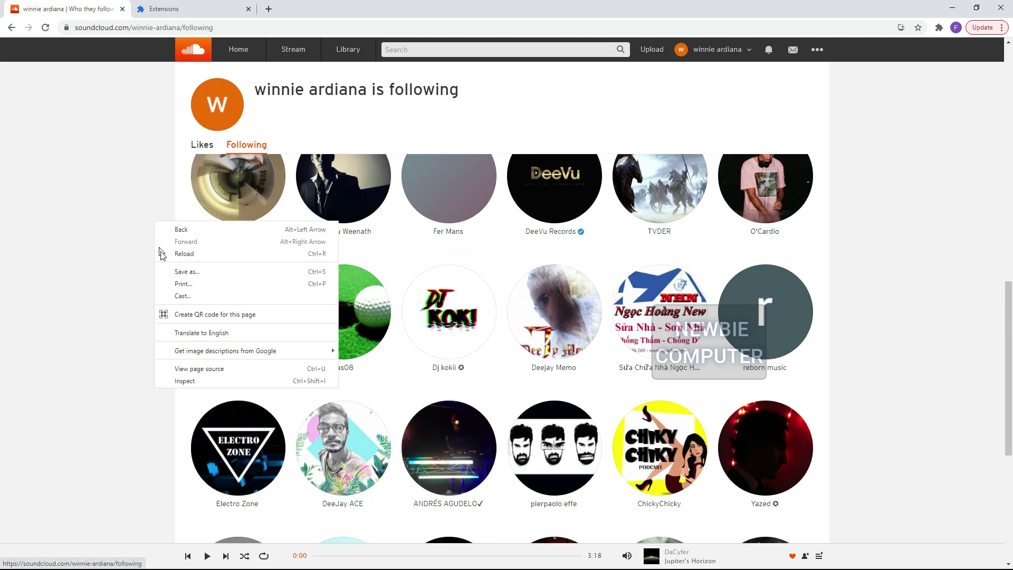
left_click(160, 255)
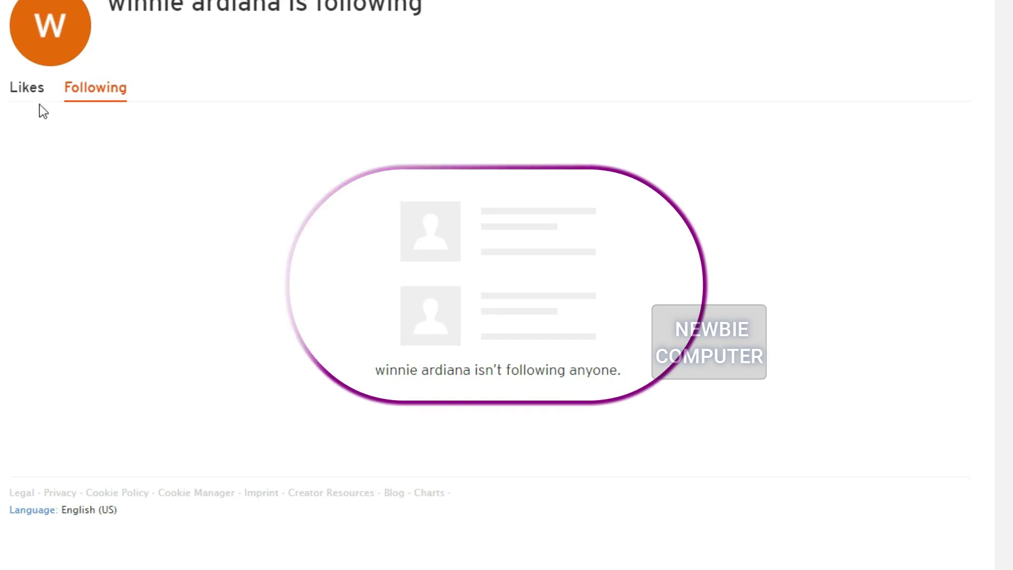
- Open the Likes tab and start the Soundcloud unlike/unfollow extension to remove every like
left_click(29, 89)
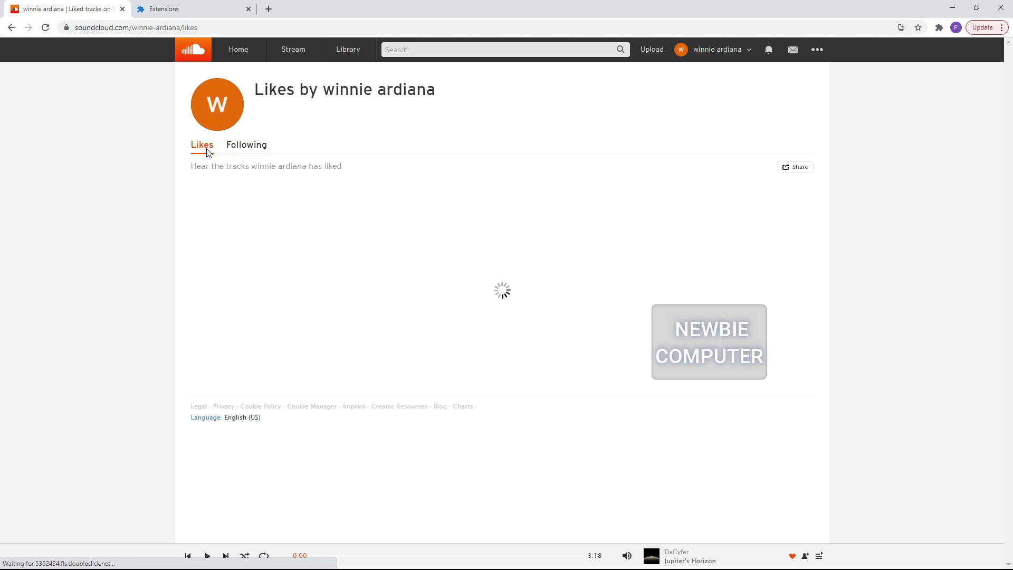
scroll(209, 153, "down", 5)
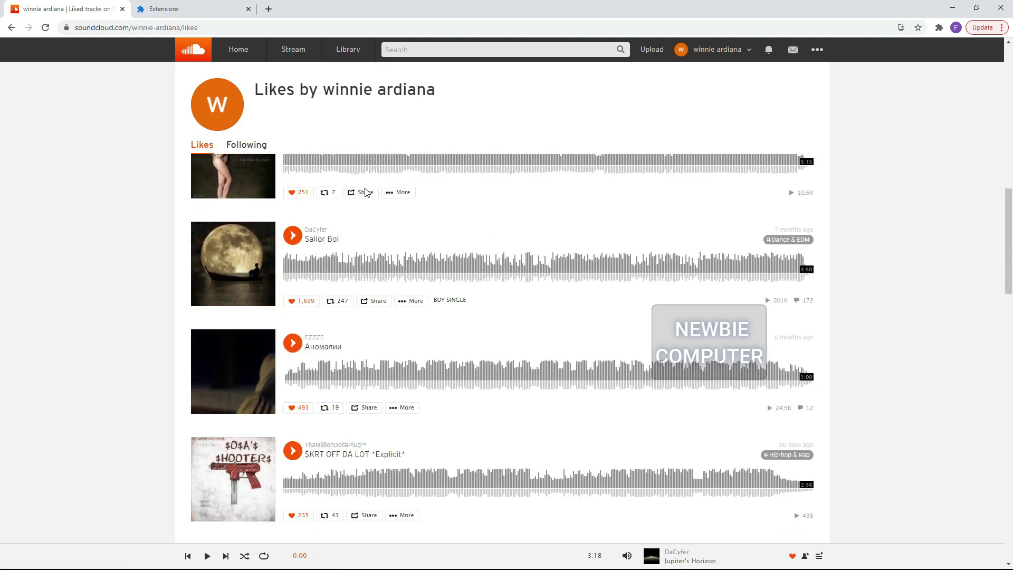
scroll(438, 283, "up", 10)
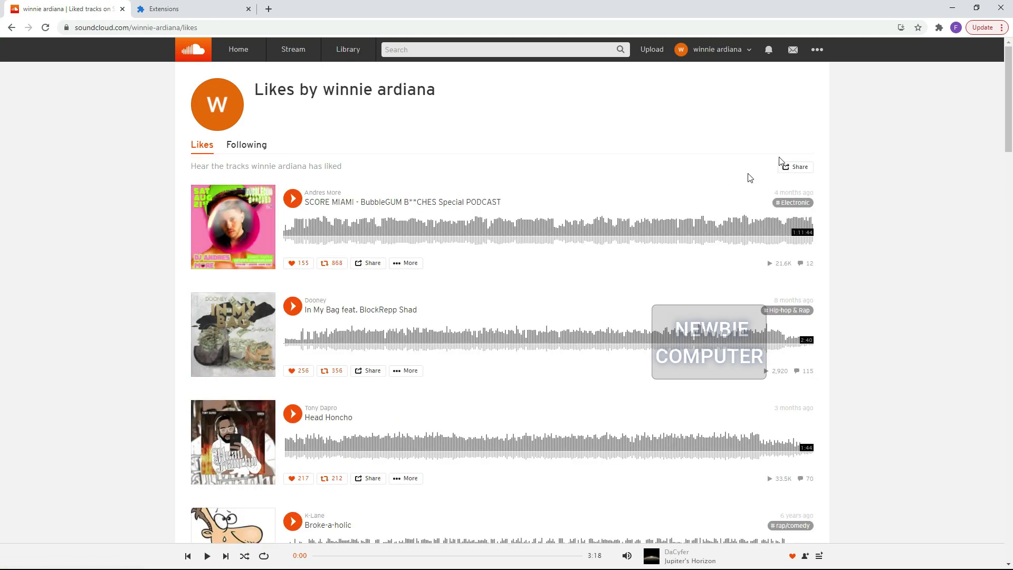
left_click(937, 28)
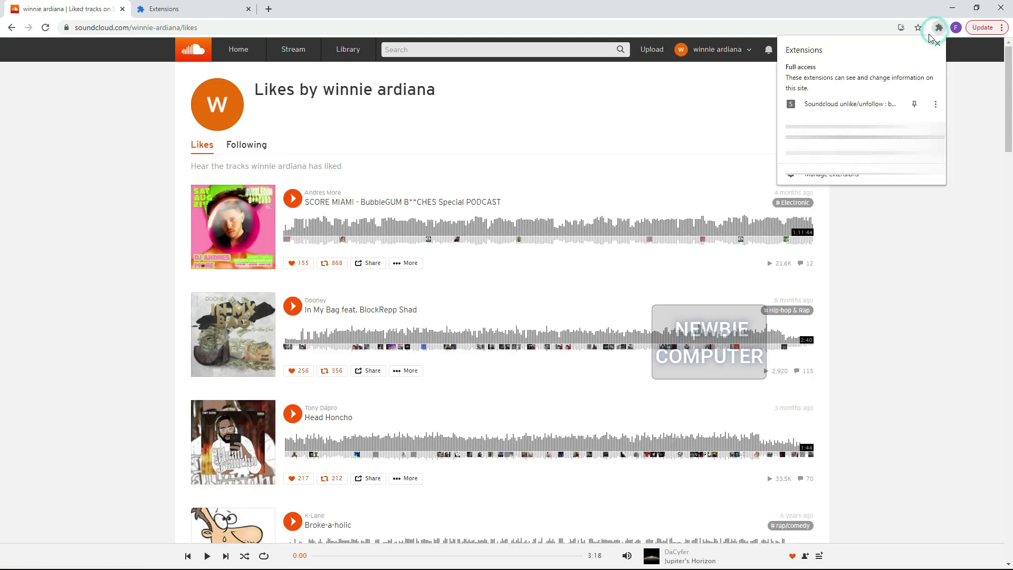
left_click(850, 103)
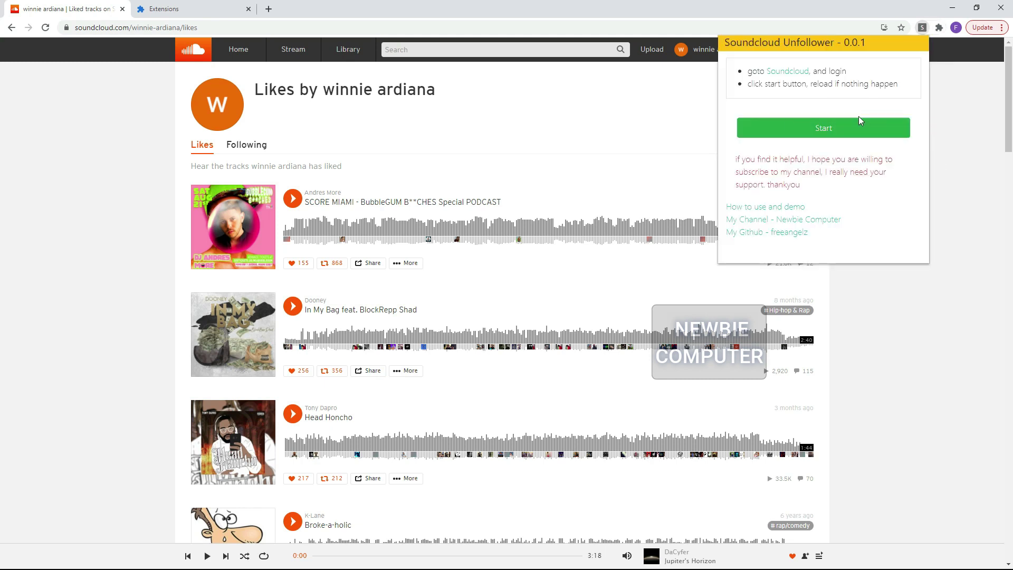
left_click(815, 132)
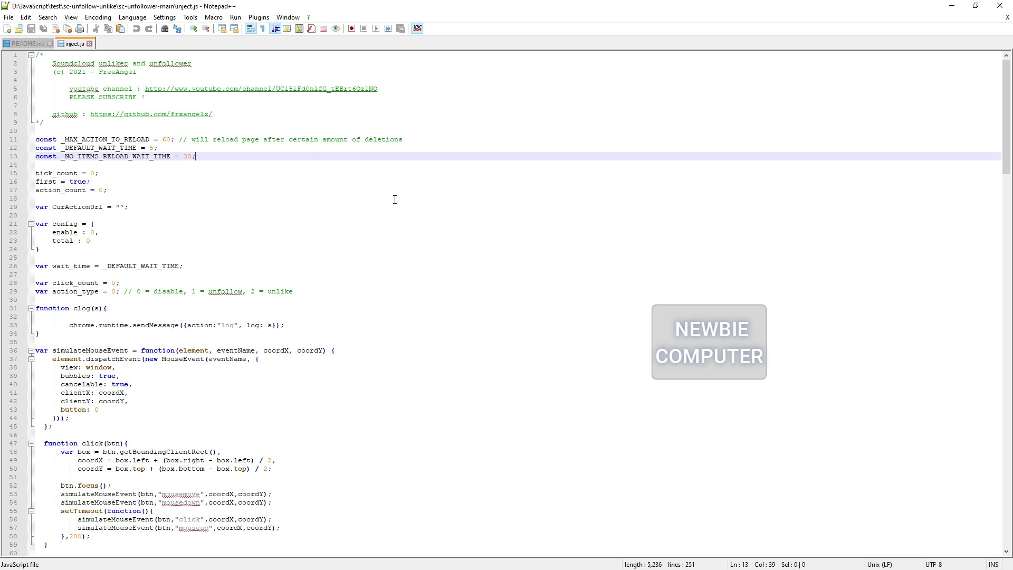
left_click(108, 140)
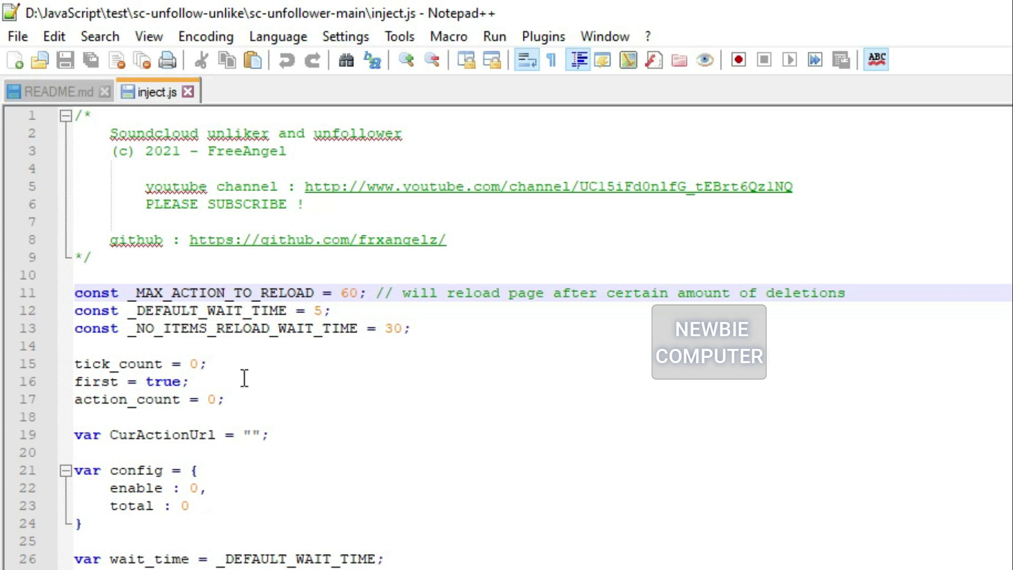
left_click(216, 312)
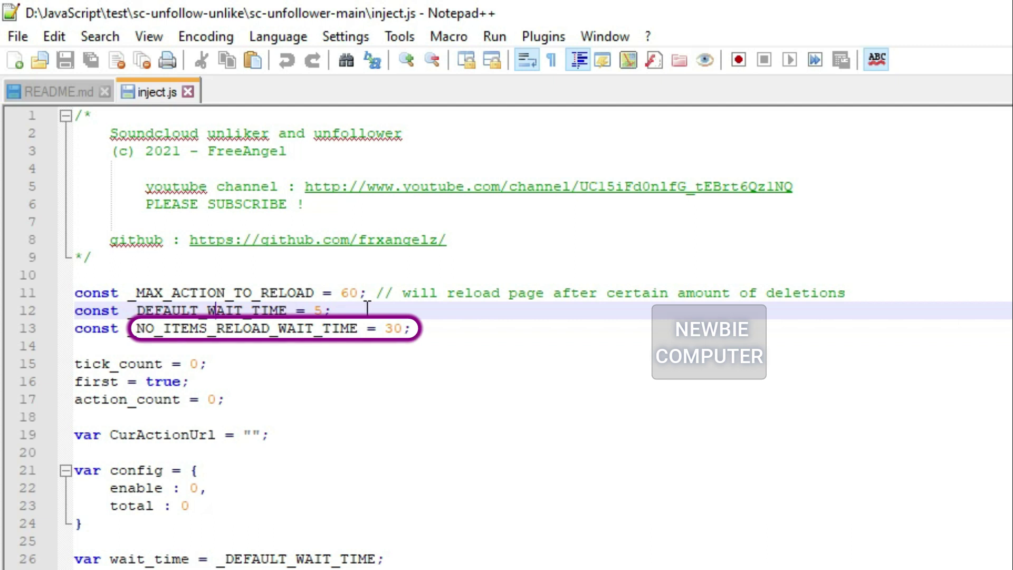
left_click(285, 329)
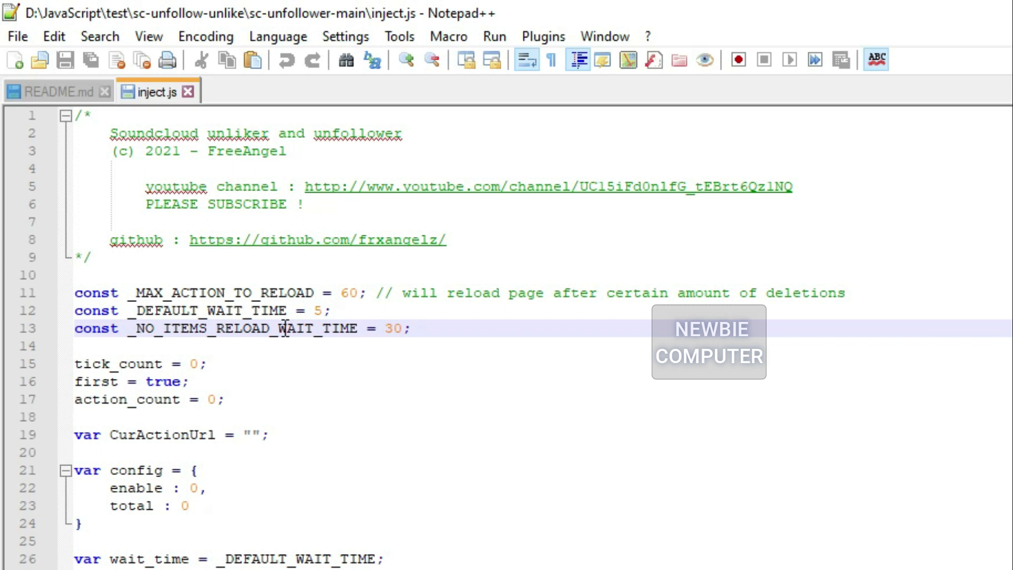
- Review DoUnfollow's button.sc-button-follow selector, aria-label attribute and 'Unfollow' label check
double_click(285, 328)
scroll(635, 268, "down", 6)
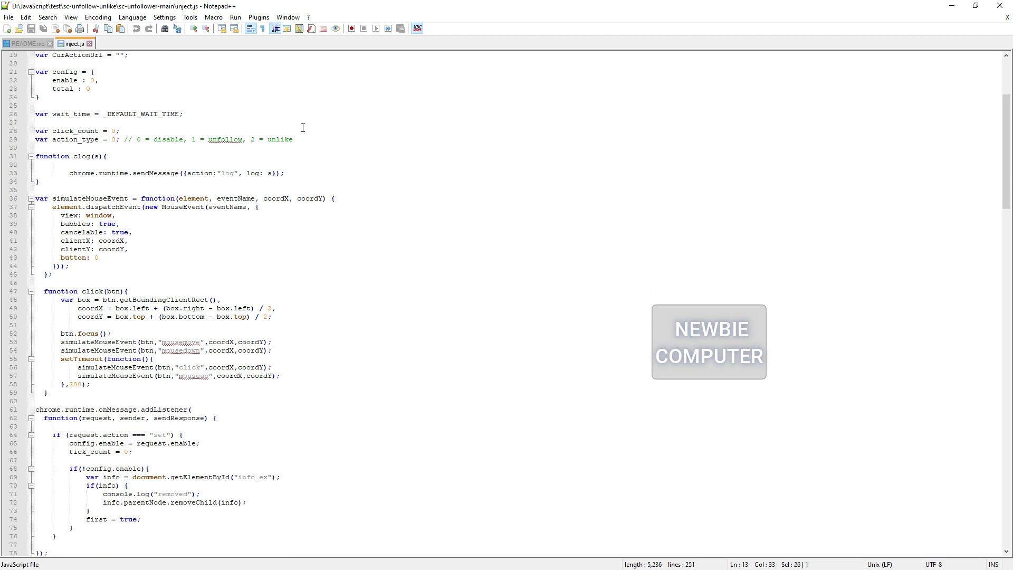
scroll(303, 131, "down", 20)
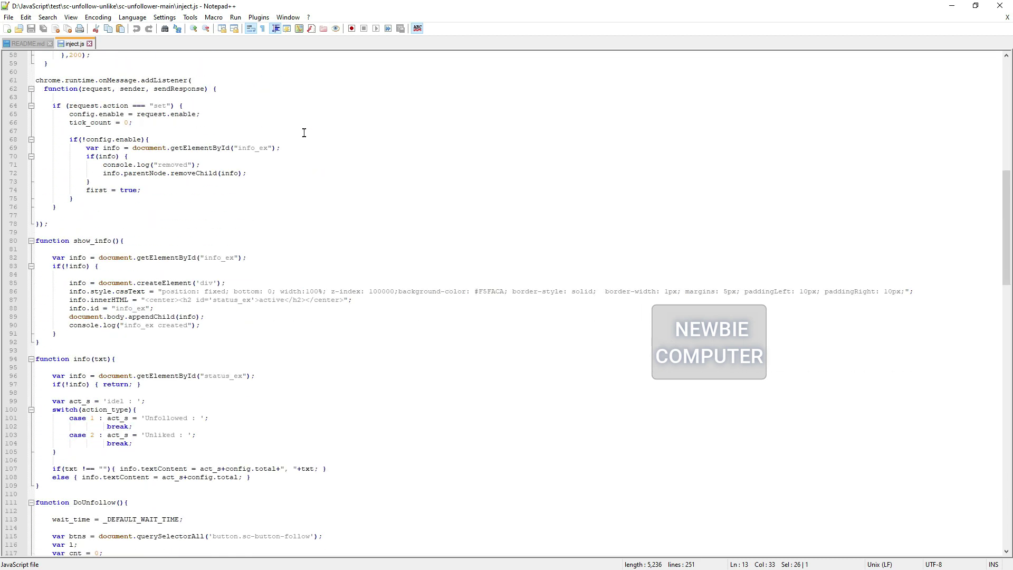
scroll(304, 133, "down", 7)
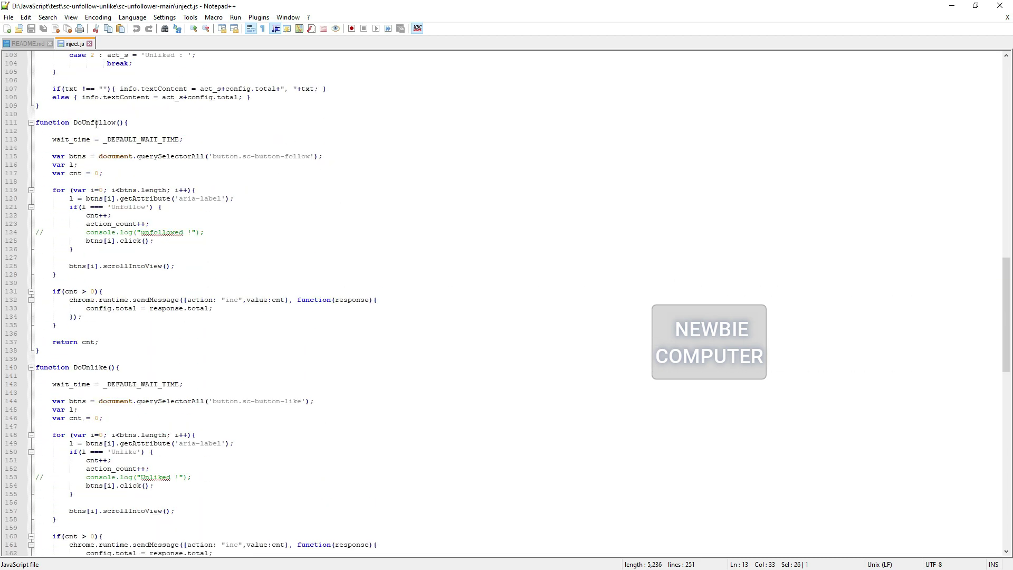
left_click(214, 158)
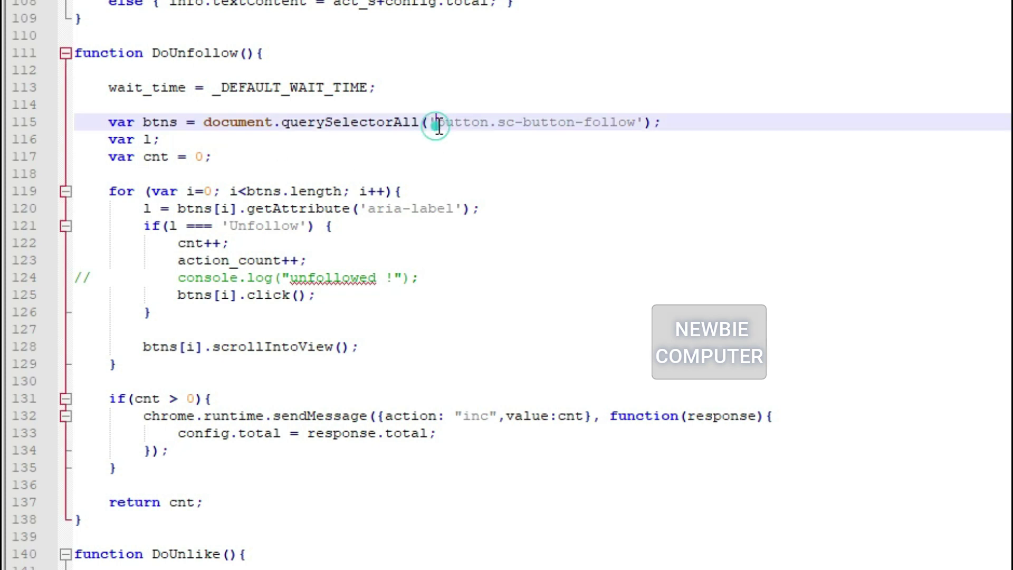
left_click_drag(437, 126, 639, 127)
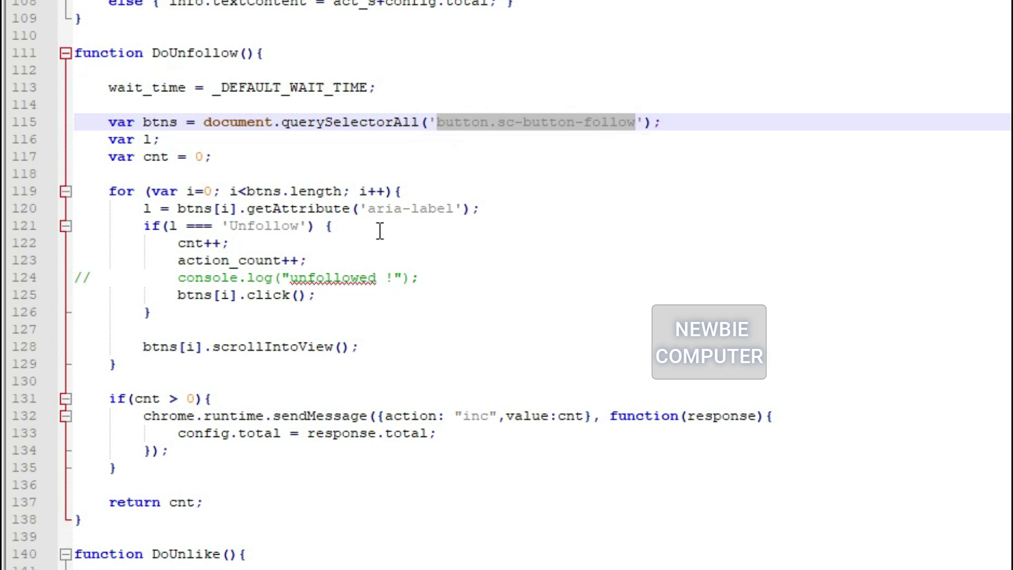
left_click_drag(368, 208, 459, 201)
left_click(232, 226)
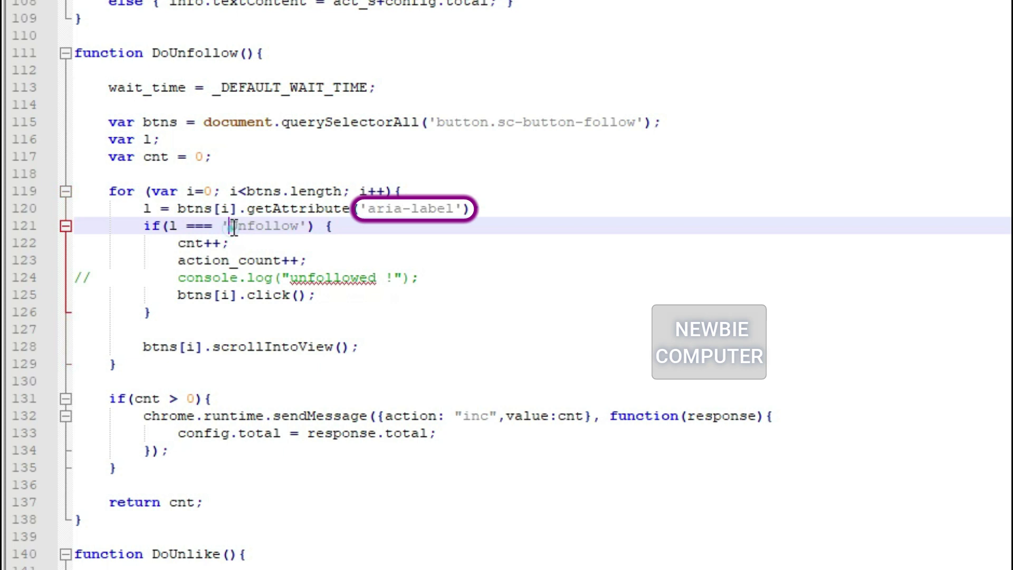
left_click_drag(232, 226, 307, 226)
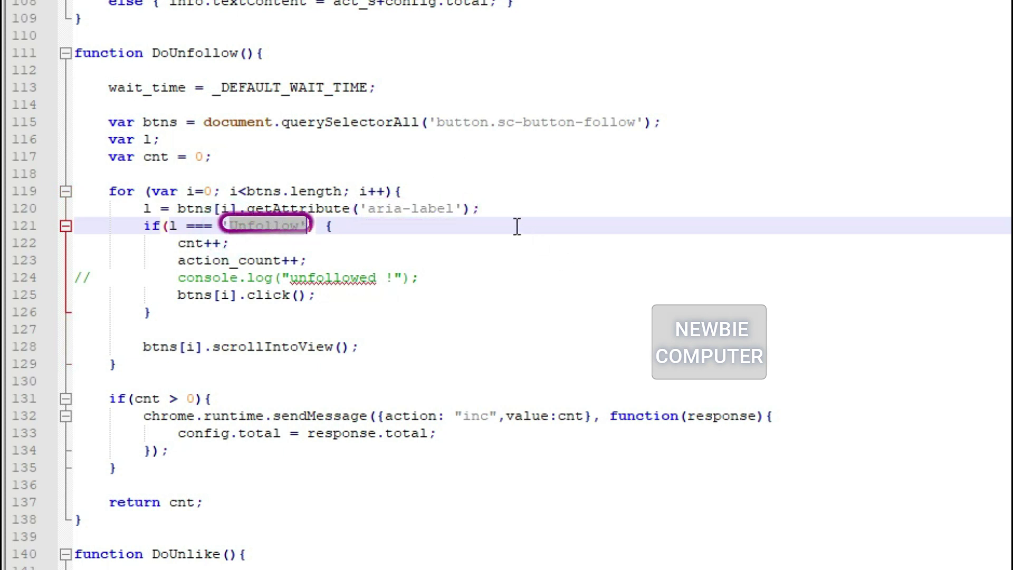
- Review DoUnlike's button.sc-button-like selector, aria-label attribute and 'Unlike' label check
scroll(511, 218, "down", 9)
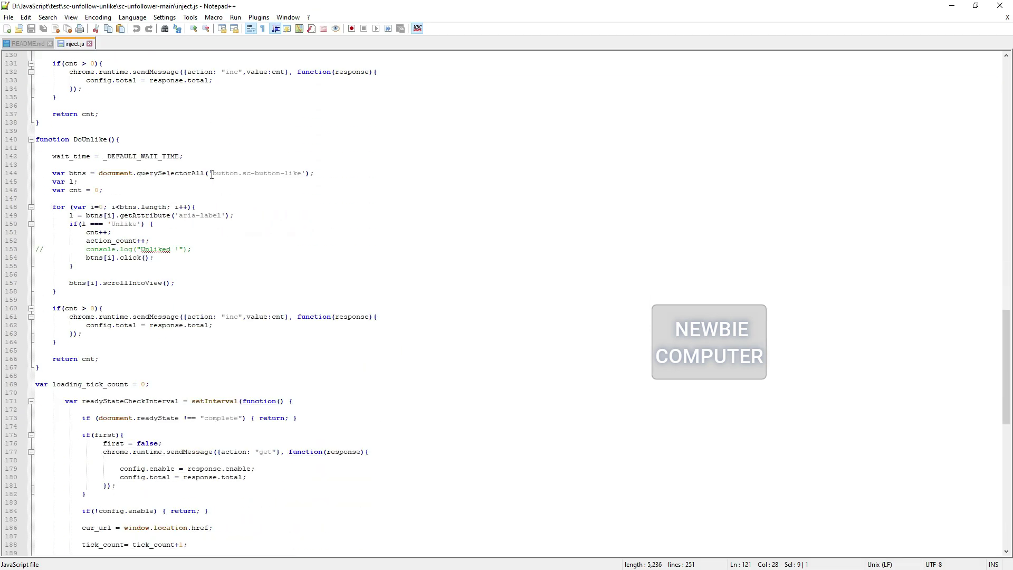
left_click_drag(211, 174, 301, 173)
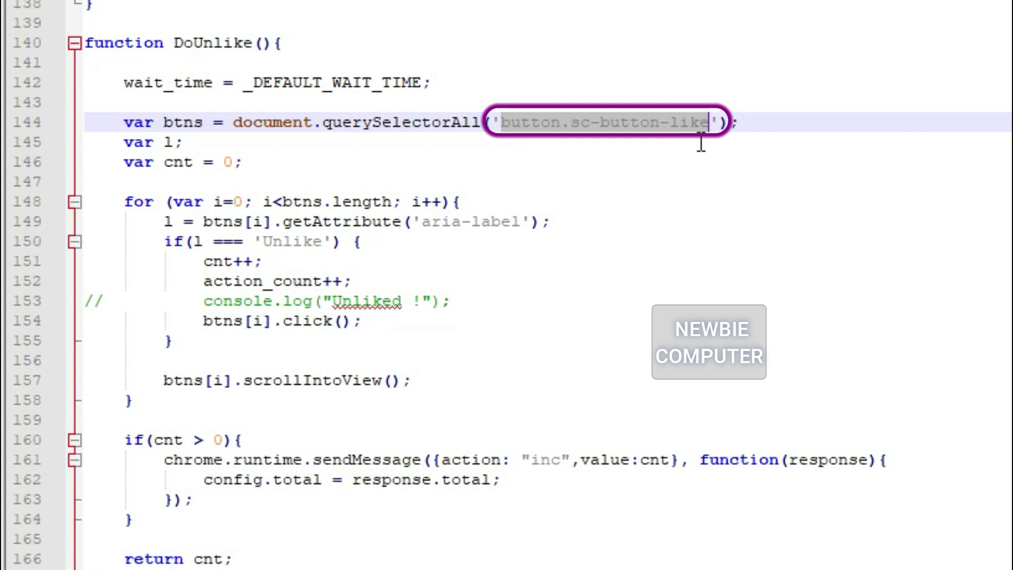
left_click_drag(420, 221, 521, 222)
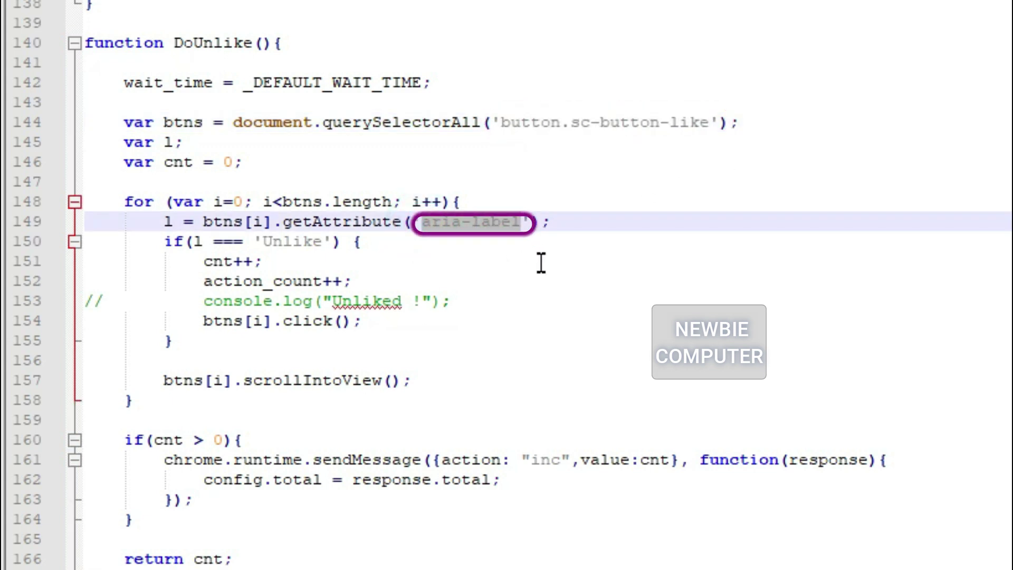
left_click_drag(263, 242, 326, 242)
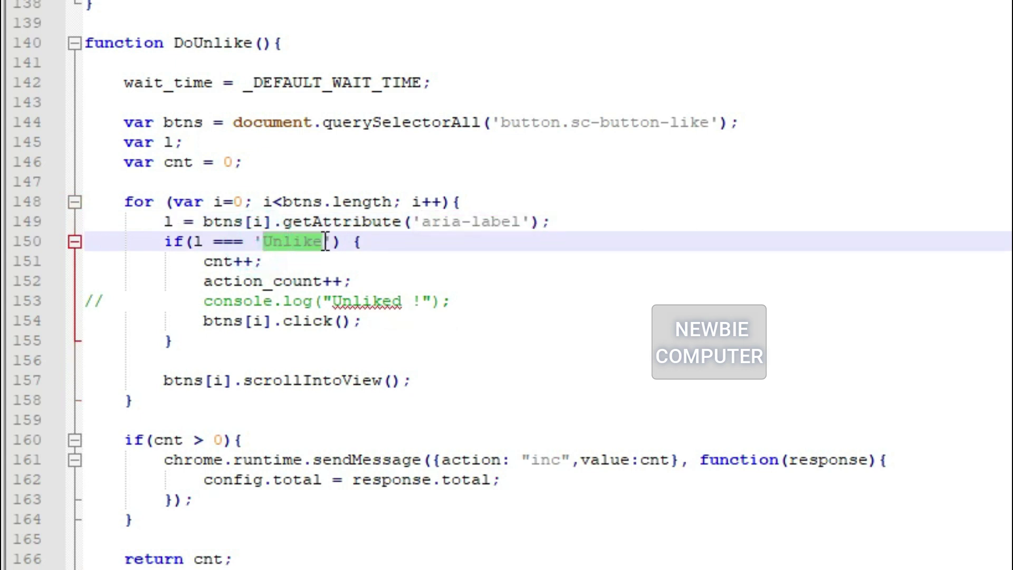